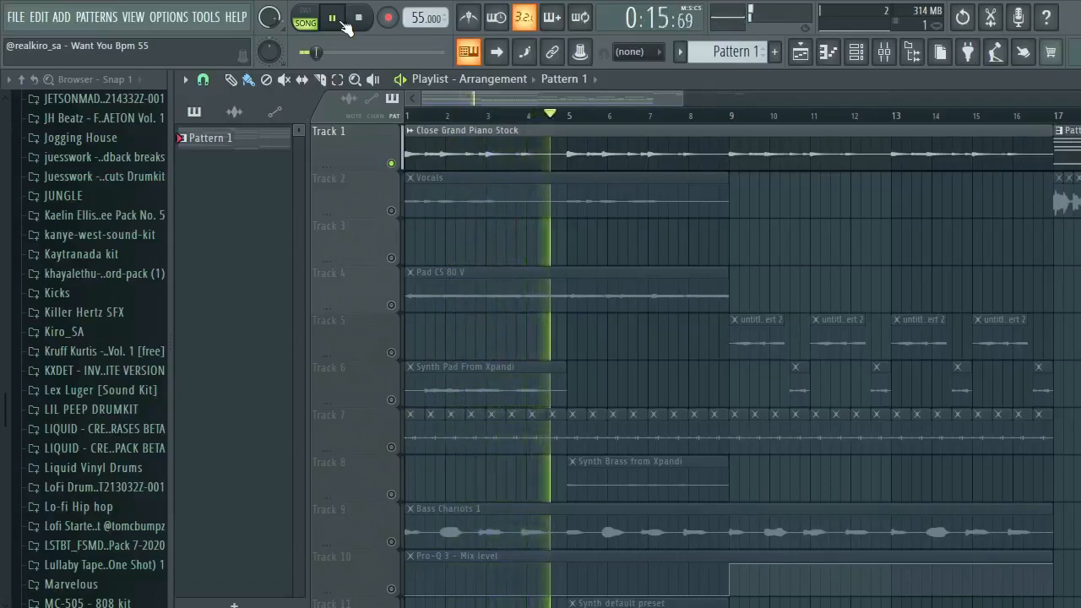
Step: Stop playback, examine the Close grand Chords notes in Pattern 1's piano roll, and return to the start of the arrangement
key(space)
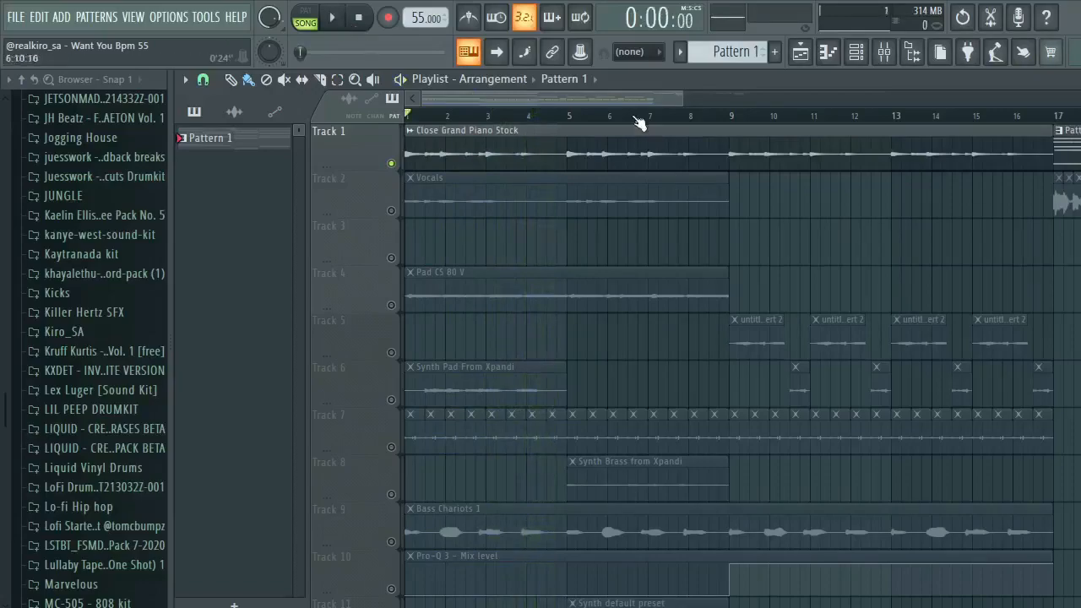
drag(628, 97, 757, 44)
double_click(762, 131)
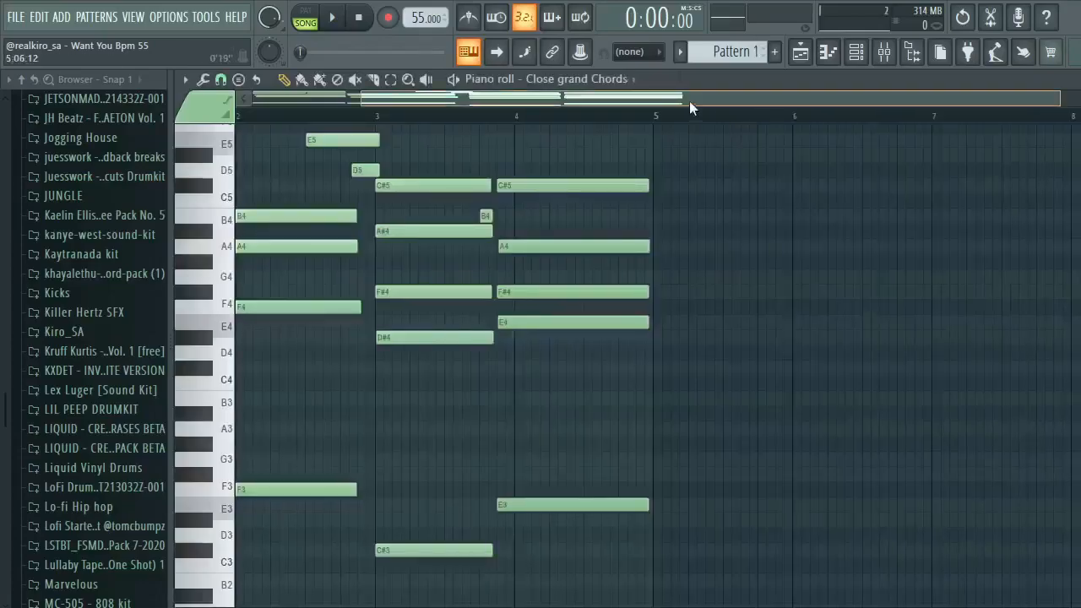
drag(689, 100, 510, 62)
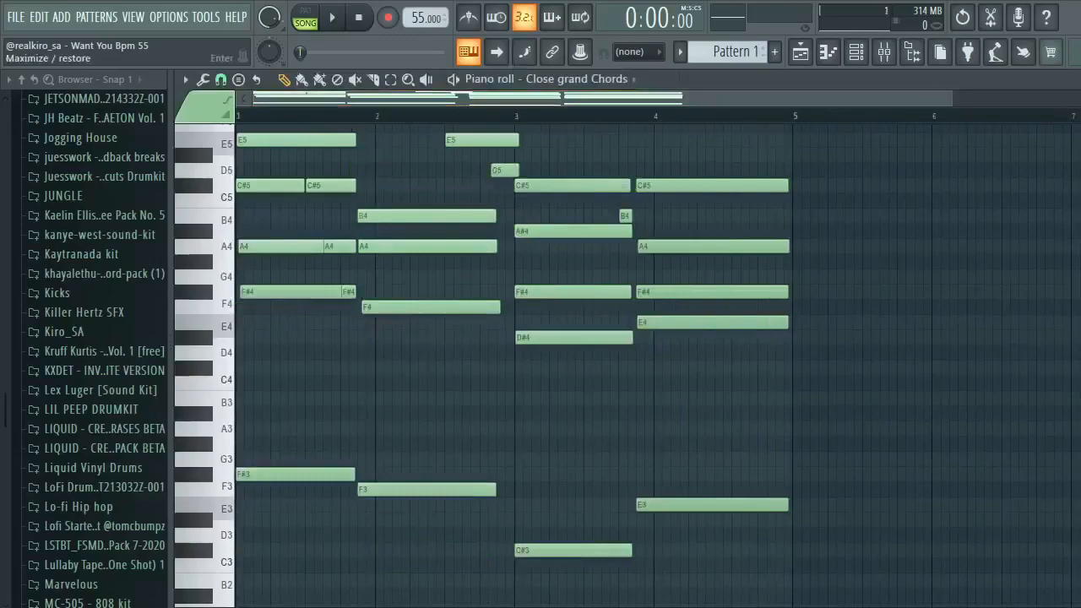
click(1079, 79)
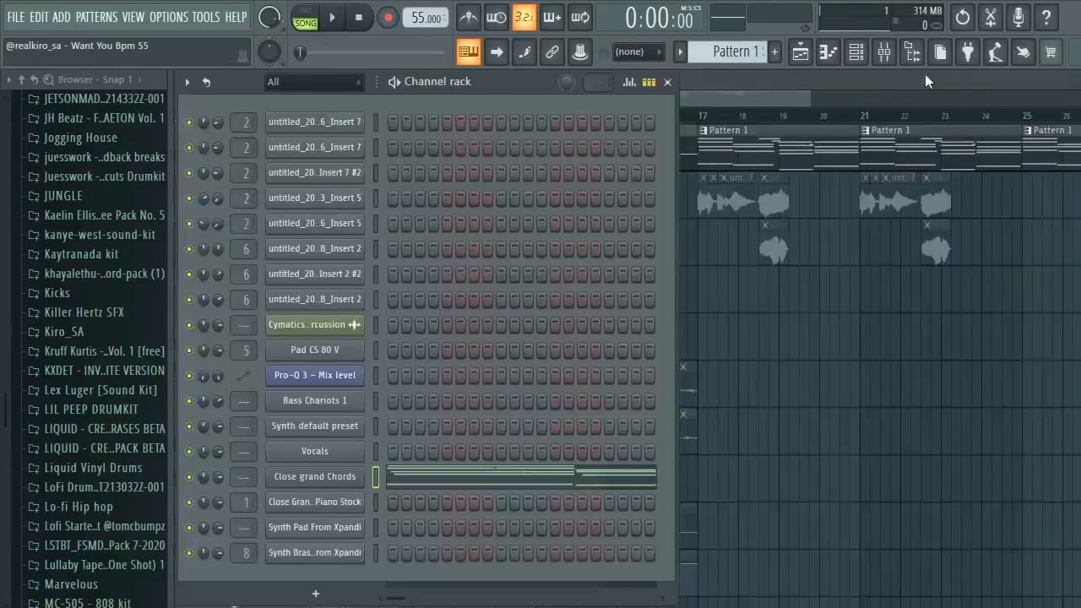
click(924, 76)
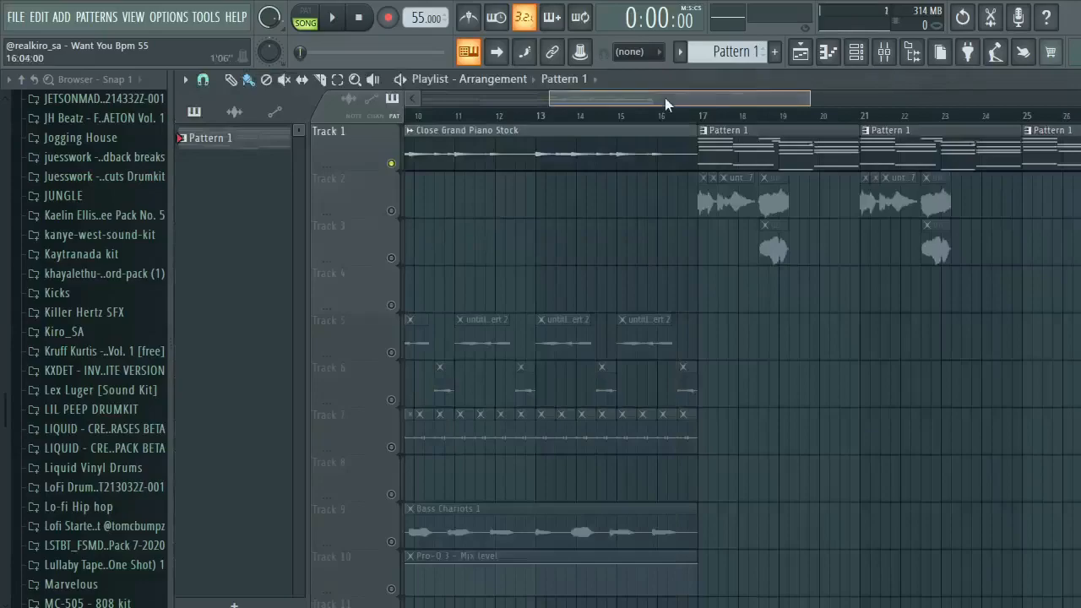
drag(664, 97, 499, 92)
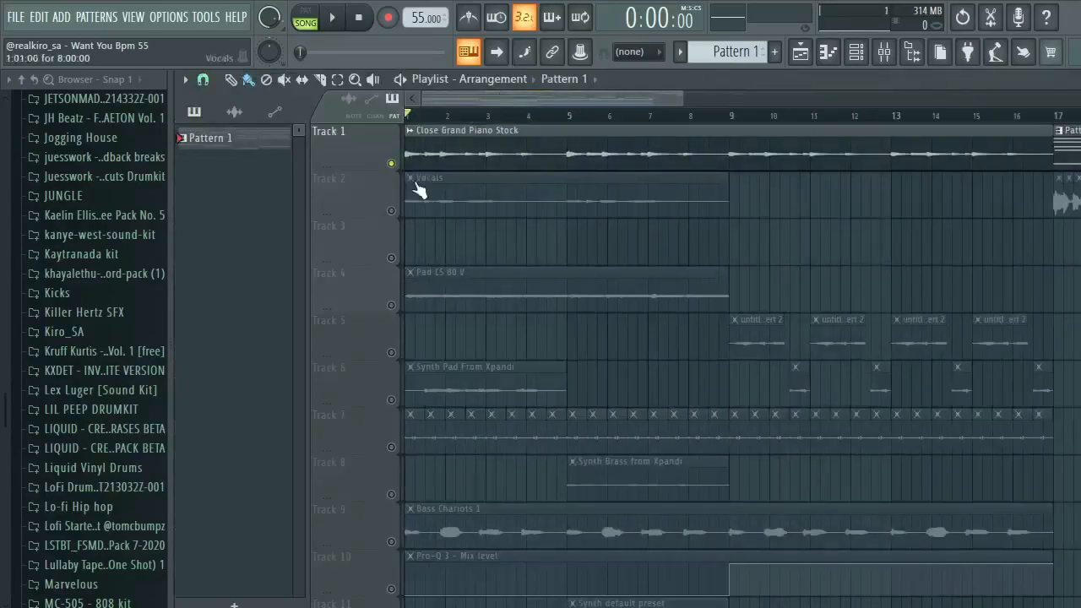
Step: Solo Track 2 and listen to the Vocals clip from the start of the song
click(397, 212)
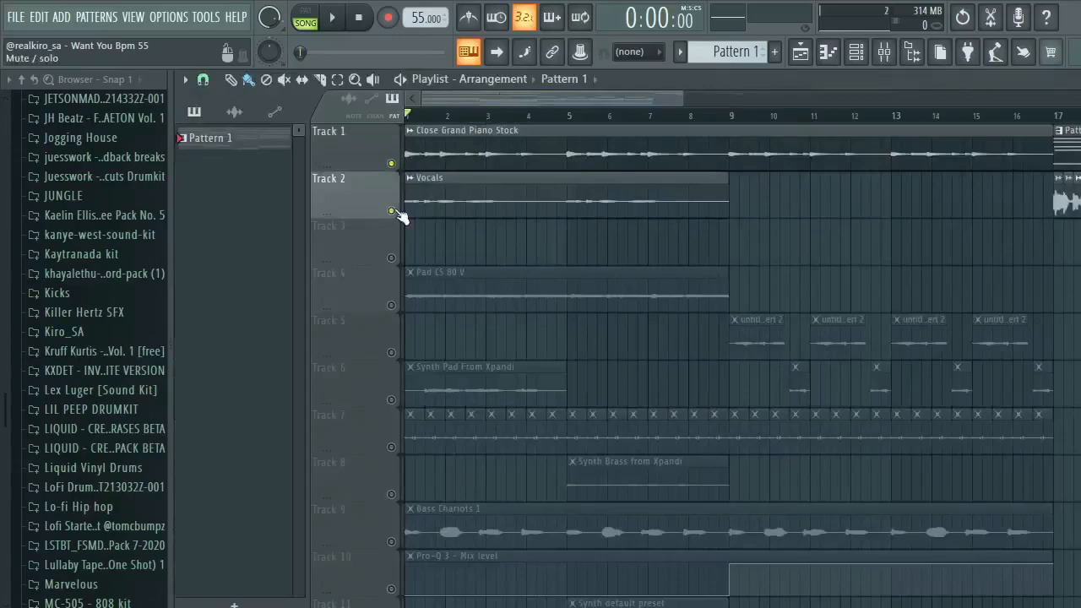
right_click(397, 213)
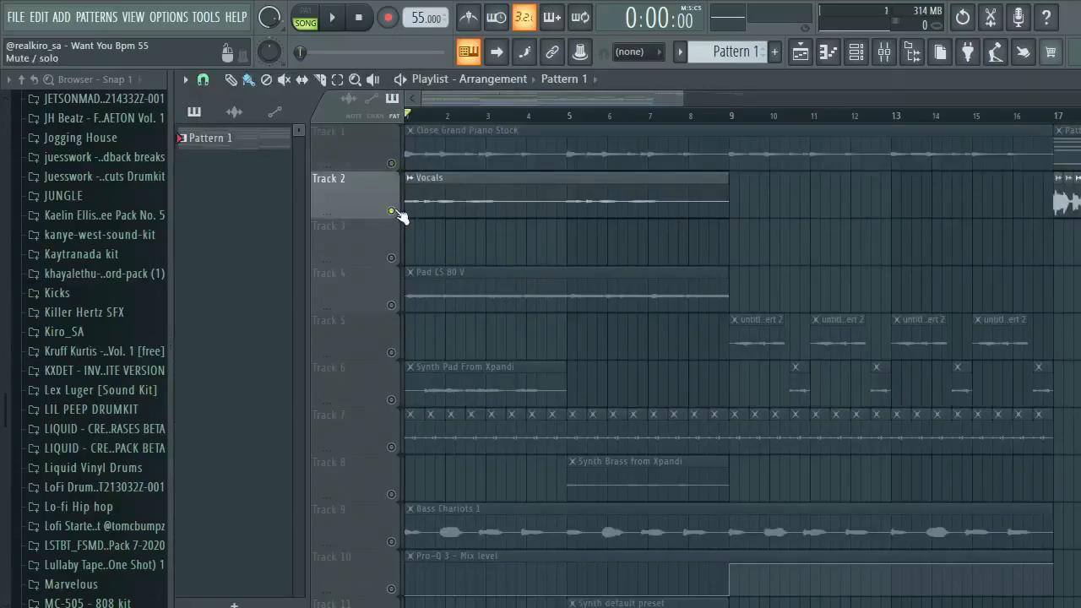
key(space)
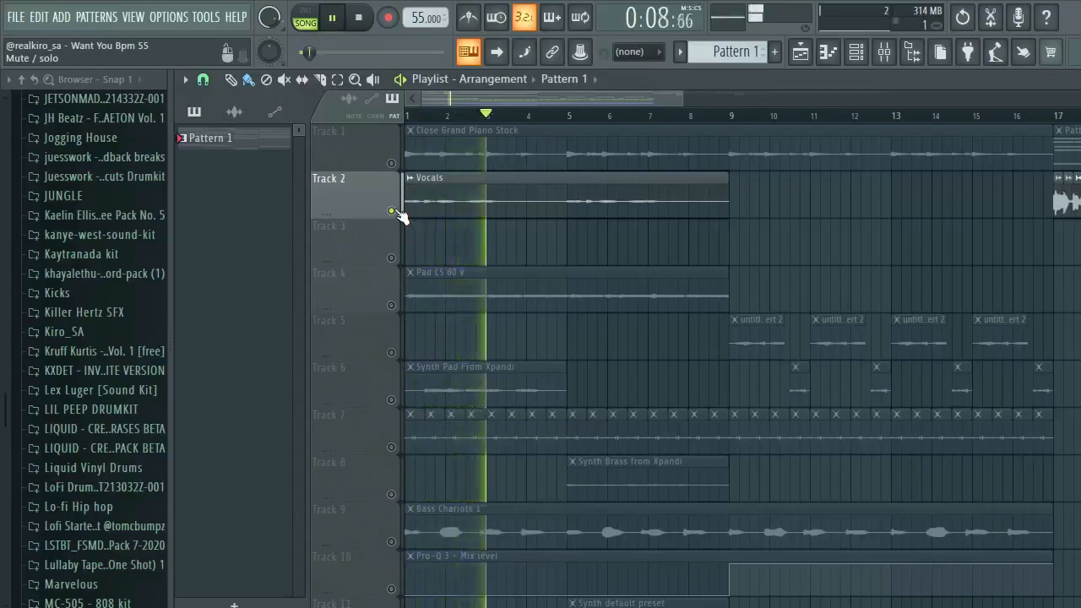
key(space)
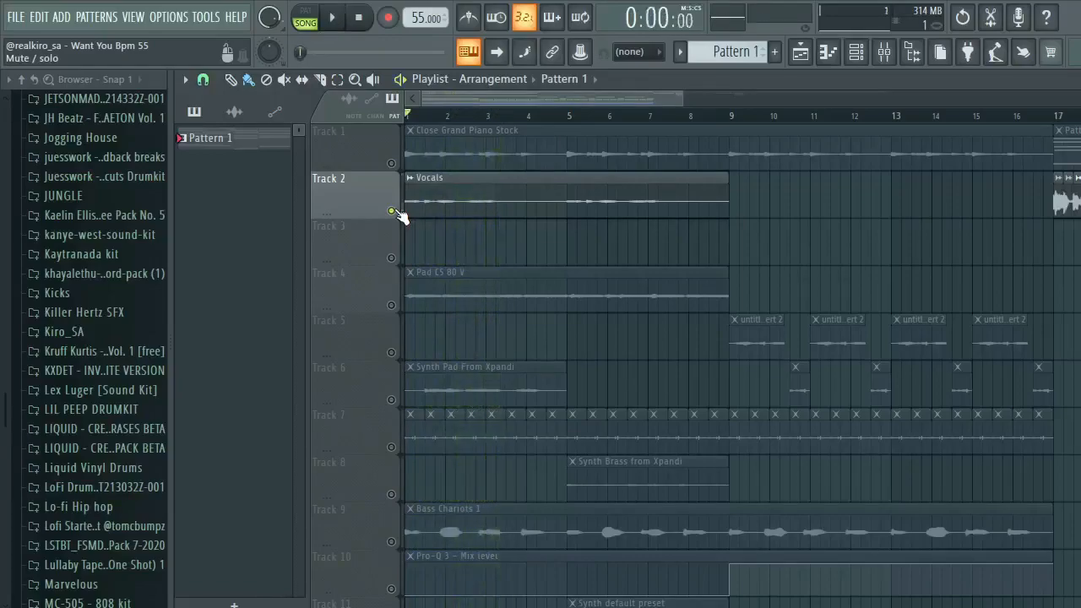
Step: Examine the Auto-Tune Pro settings on mixer Insert 2, then close the plugin and the mixer
click(883, 54)
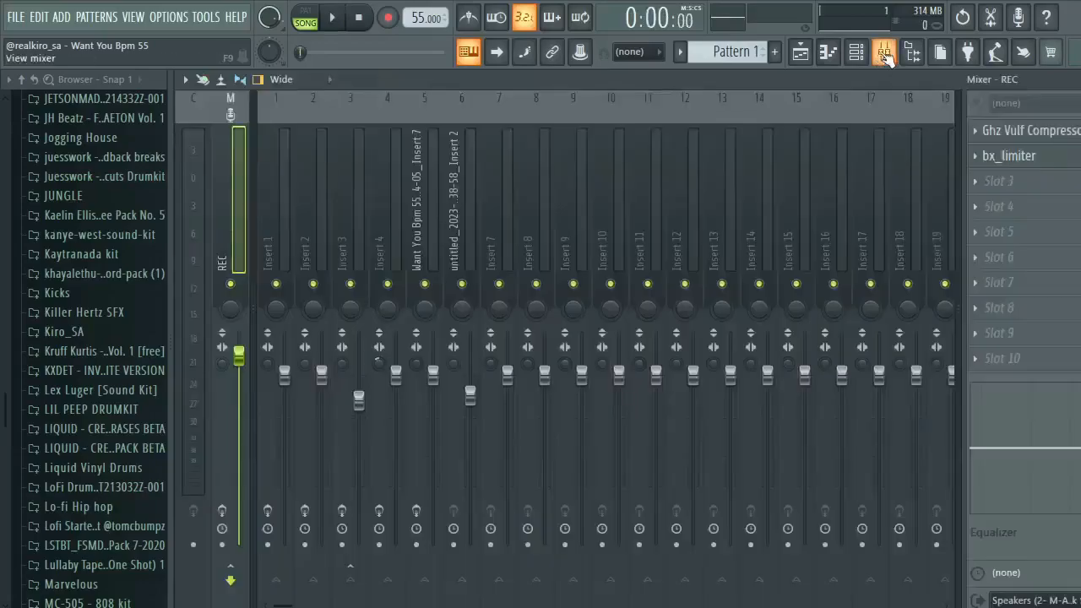
click(323, 233)
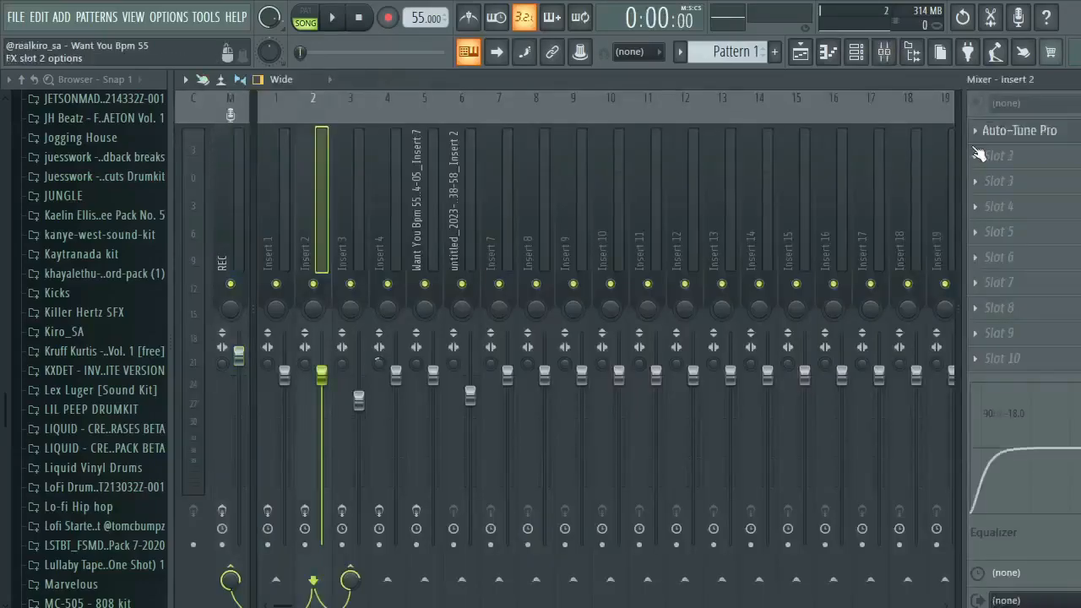
click(1009, 135)
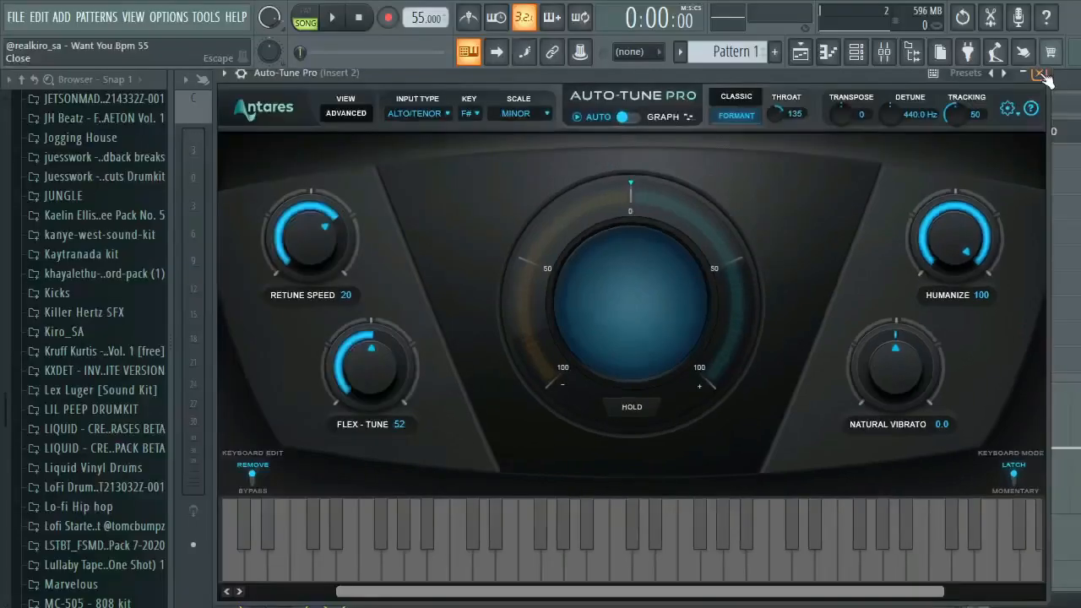
click(1003, 11)
click(1078, 79)
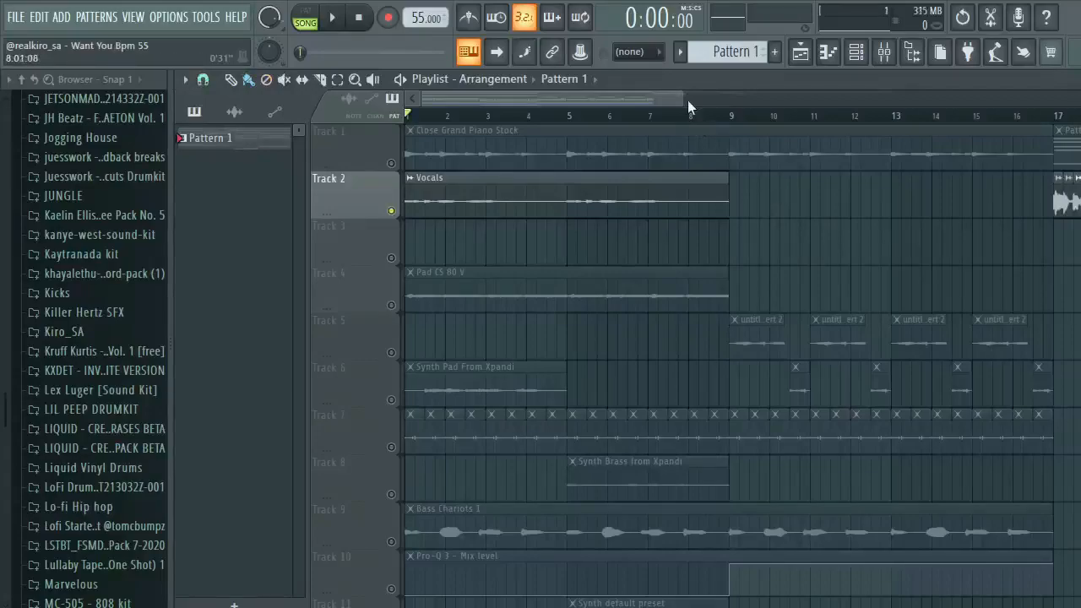
Step: Solo Track 4 and listen to the Pad CS 80 V clip from the start of the song
drag(680, 95, 745, 42)
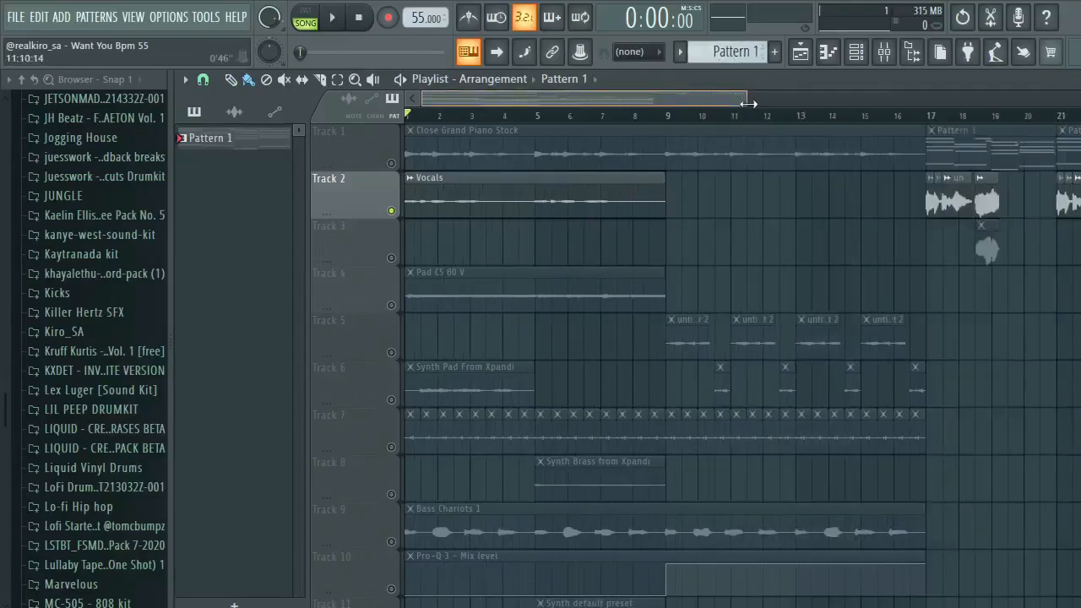
drag(748, 103, 885, 25)
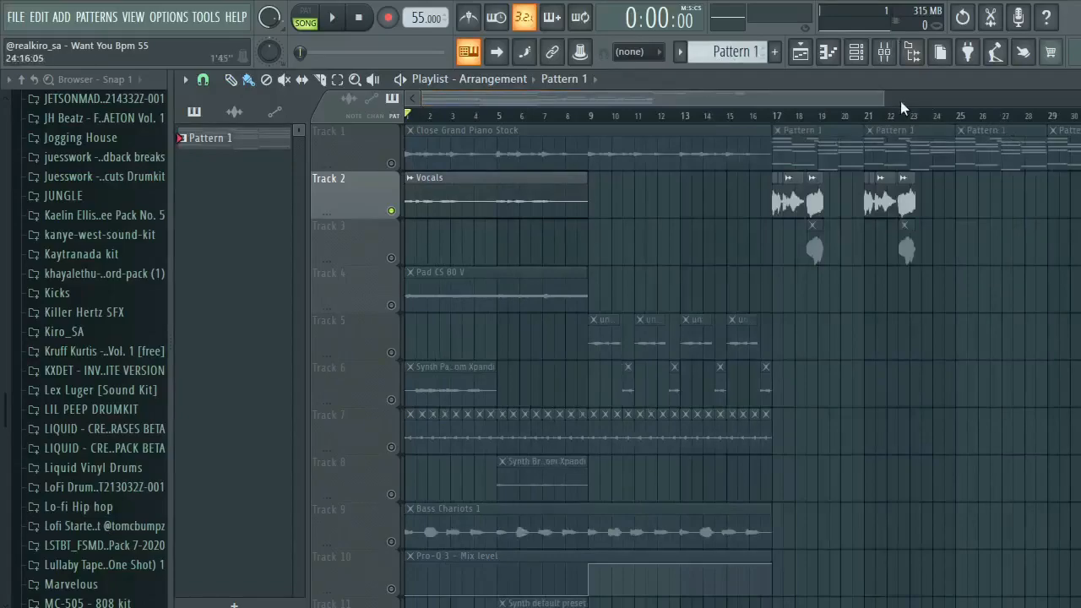
ctrl+click(395, 309)
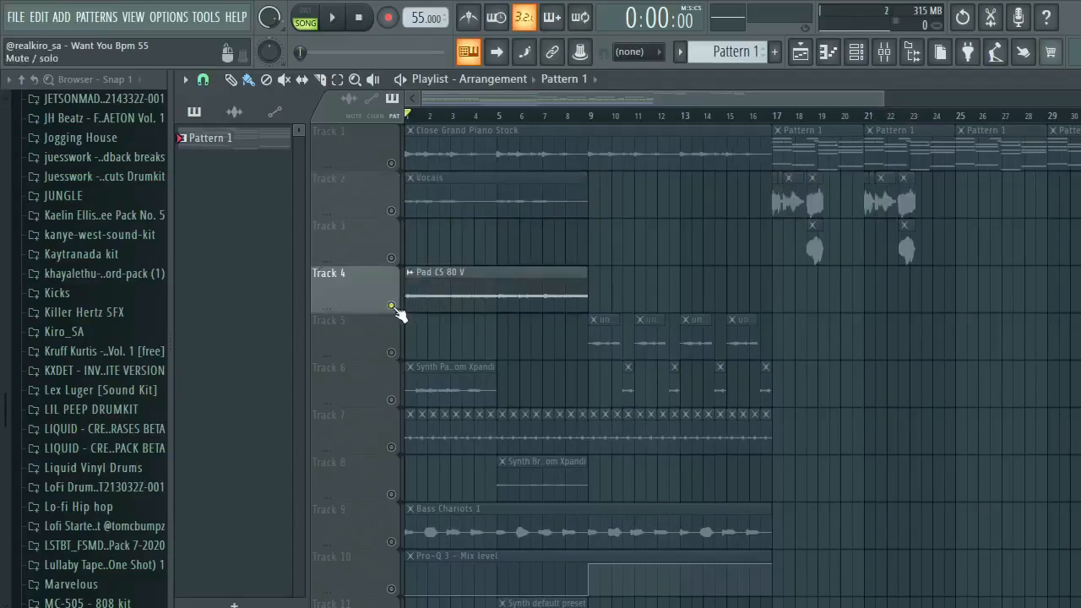
key(space)
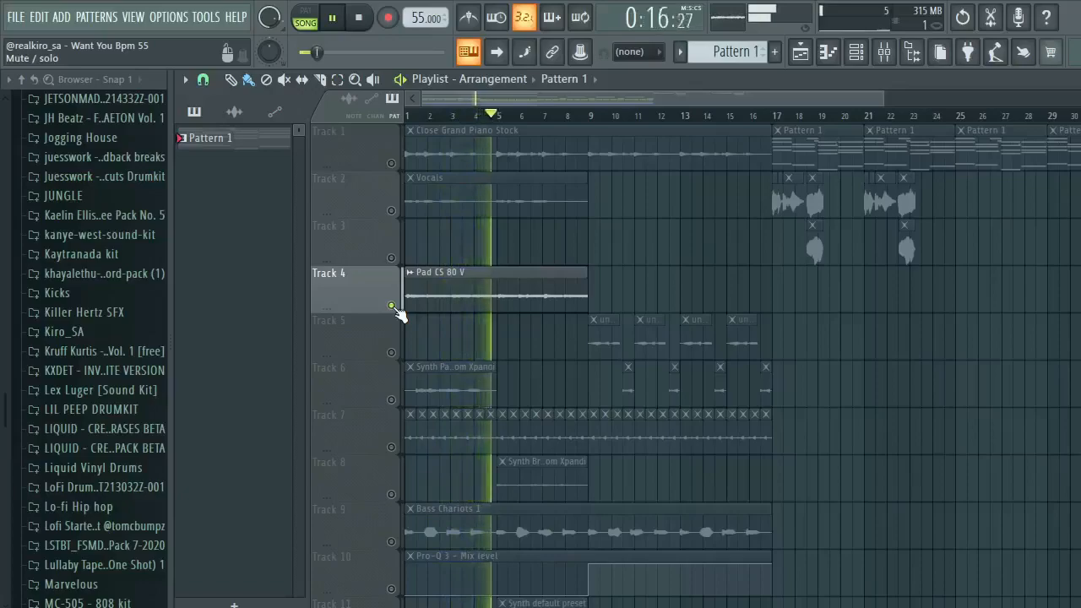
key(space)
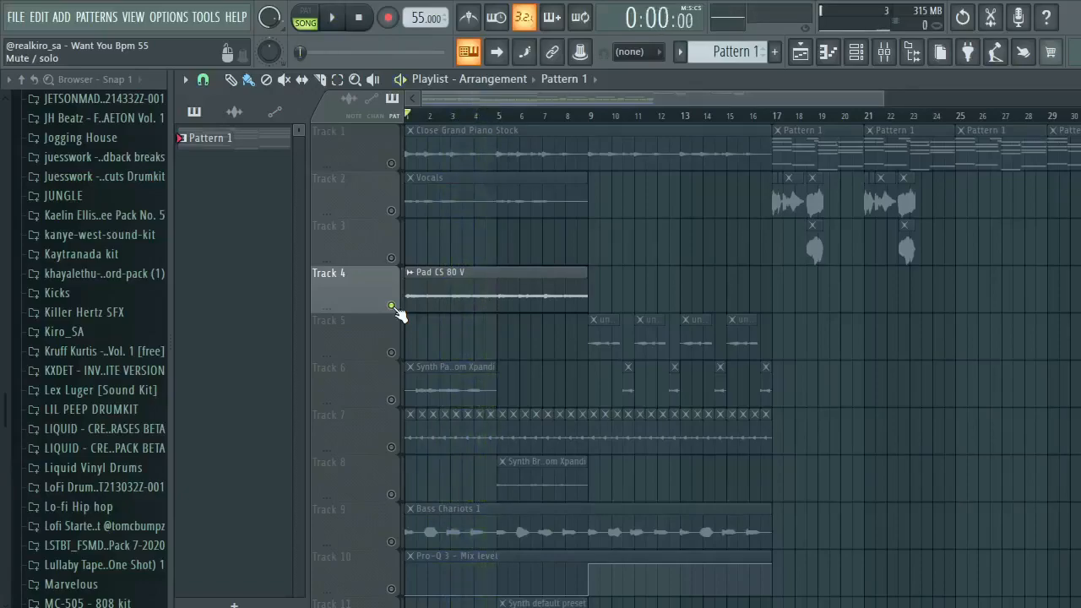
Step: Unmute Tracks 5 and 6 and mute Track 4
click(391, 352)
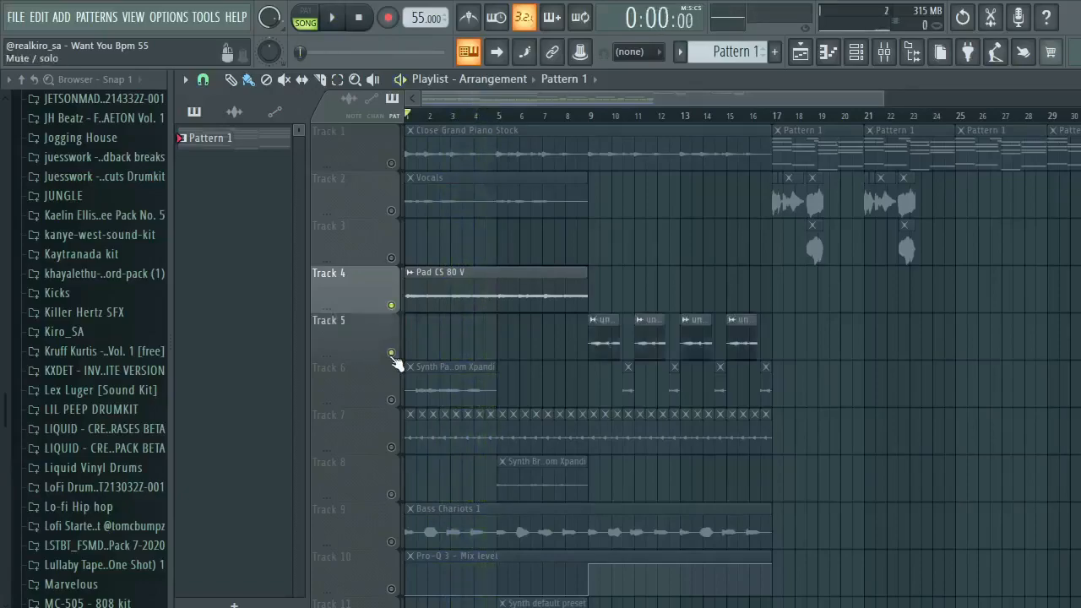
click(391, 304)
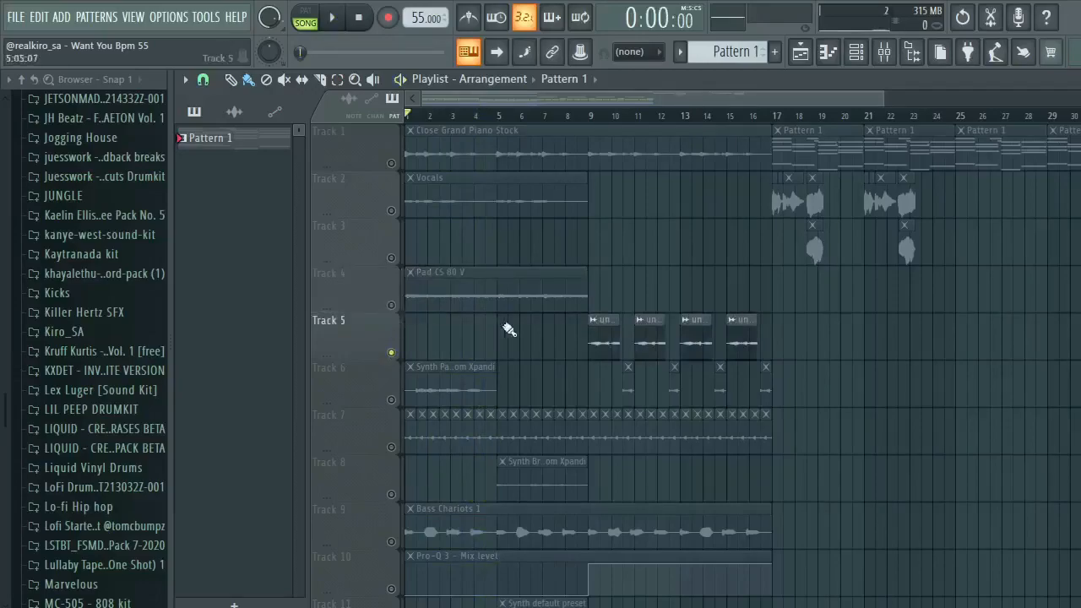
click(392, 401)
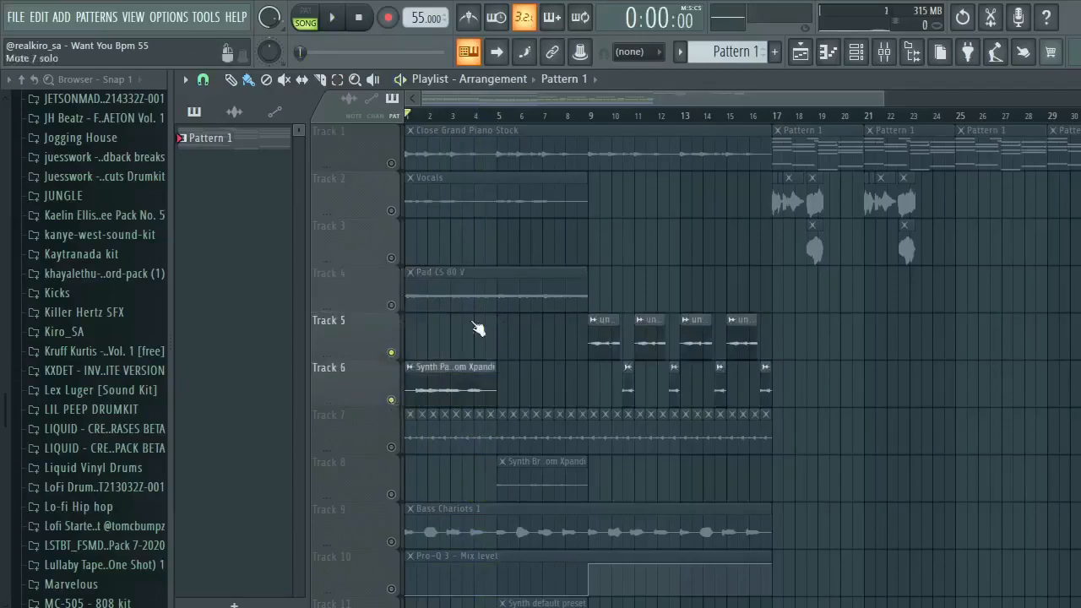
Step: Check the sample settings of Track 5's first clip, and listen to Tracks 5 and 6 from bar 9
click(589, 119)
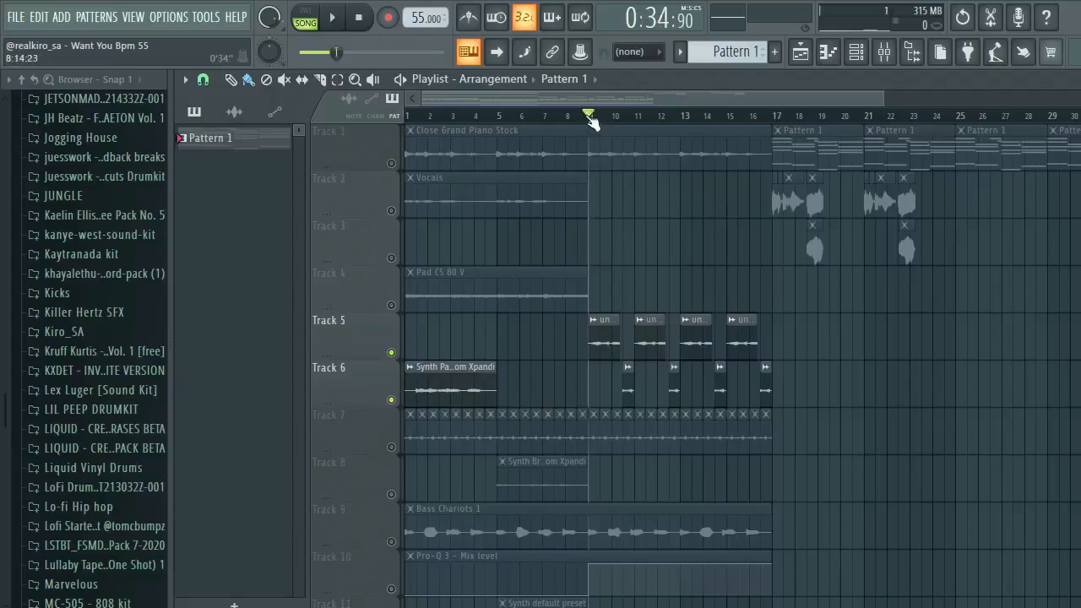
click(606, 327)
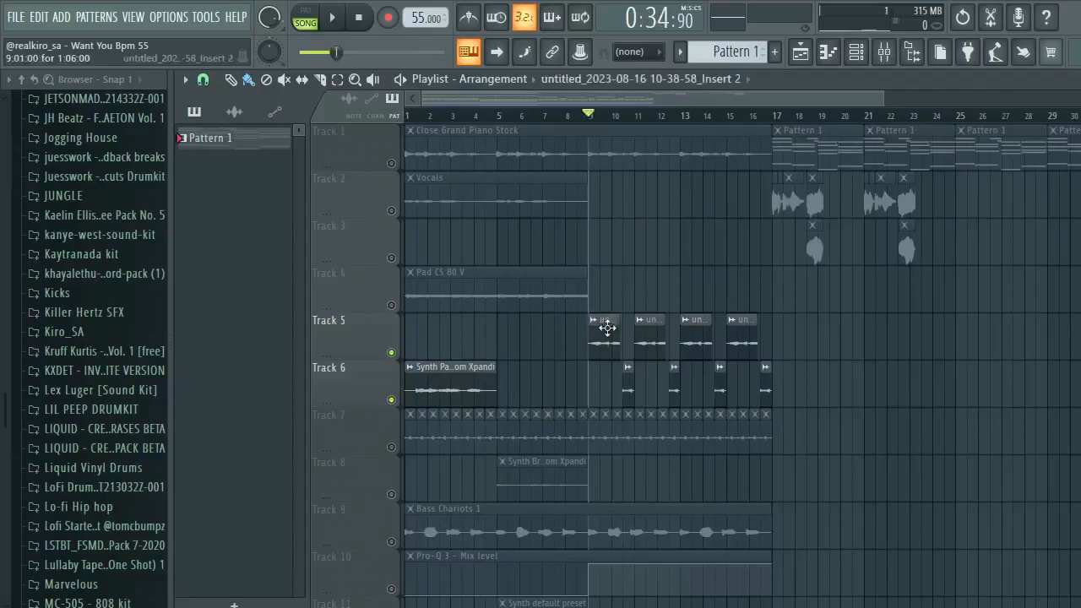
double_click(608, 330)
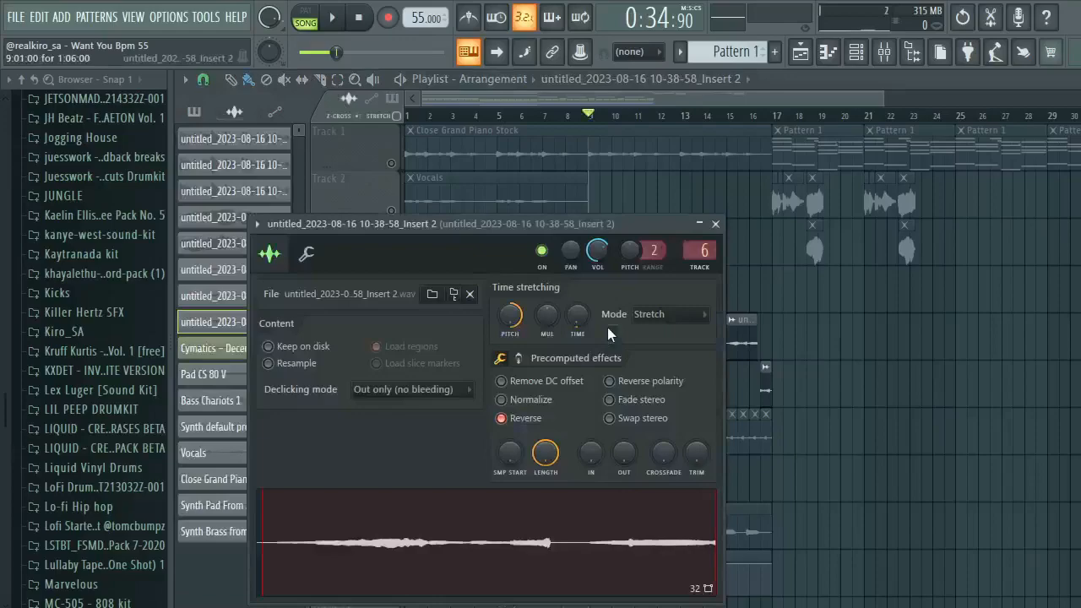
click(715, 225)
key(space)
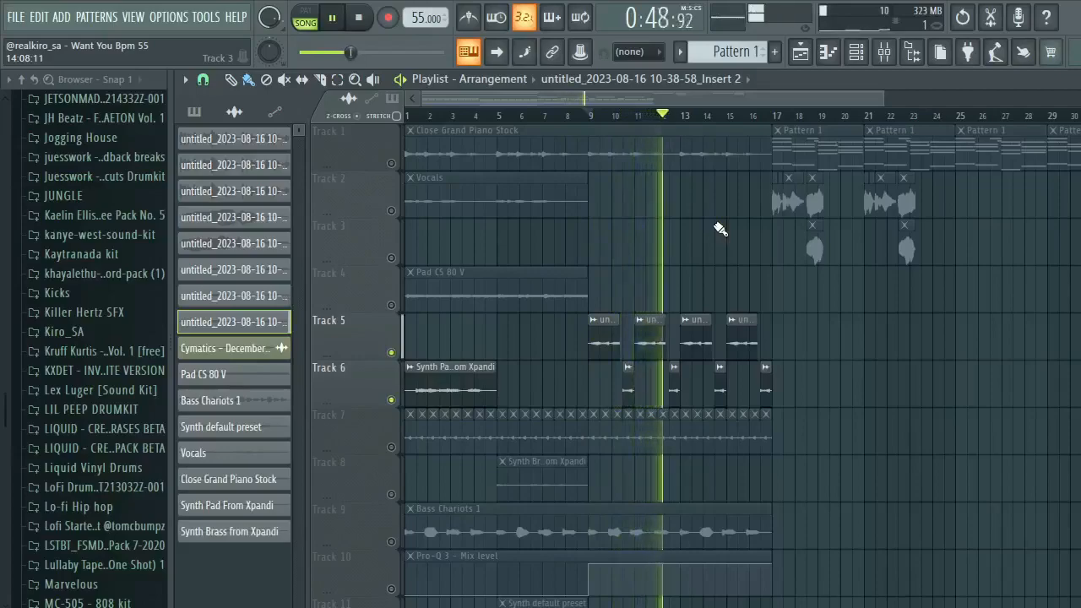
key(space)
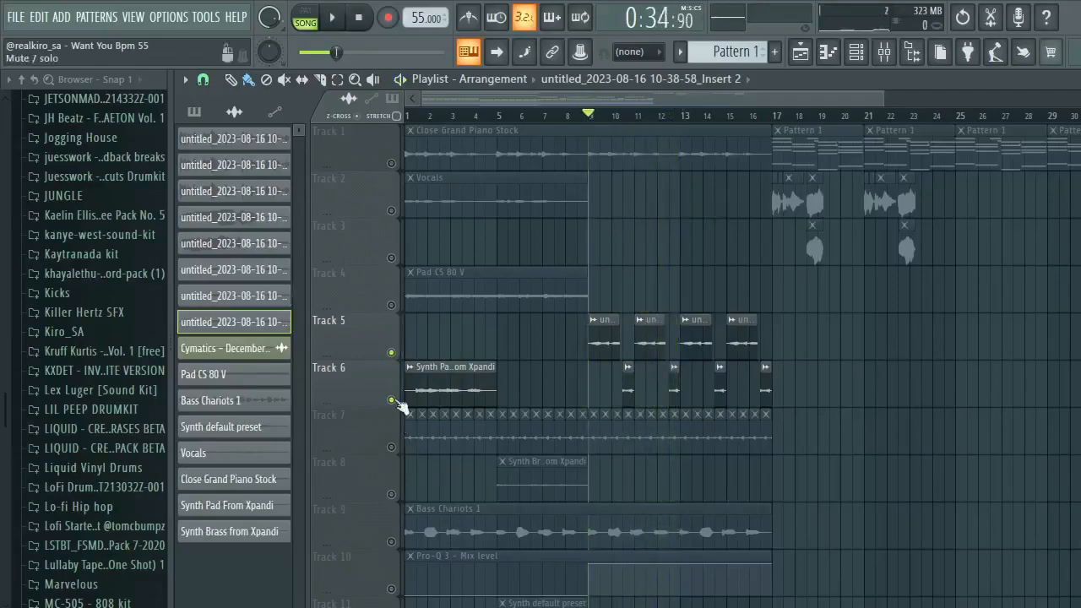
Step: Listen to the Synth Pad From Xpandi clip on Track 6 from the start of the song
key(space)
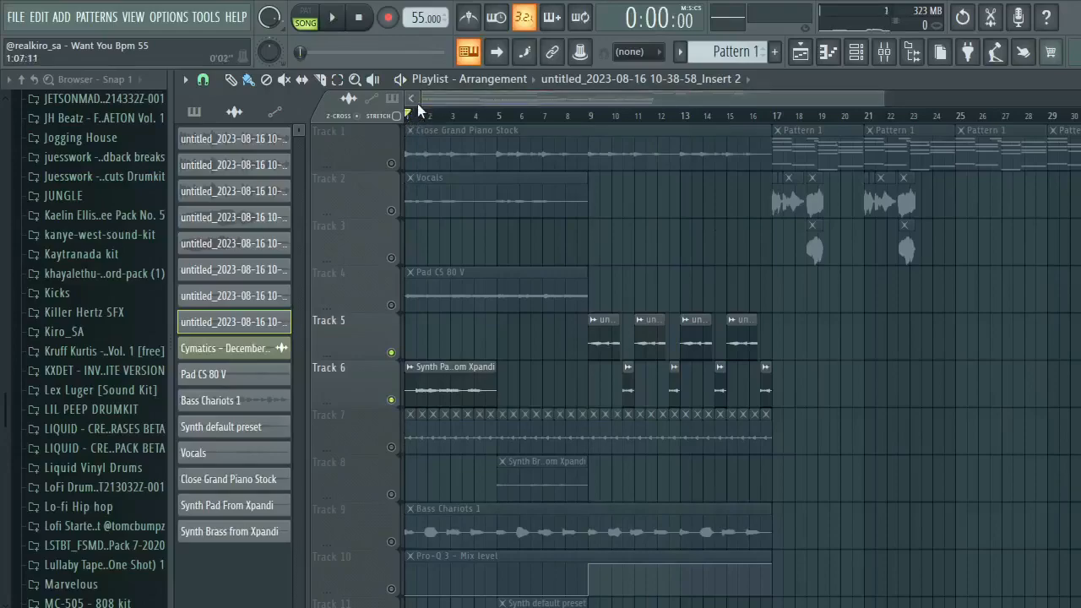
key(space)
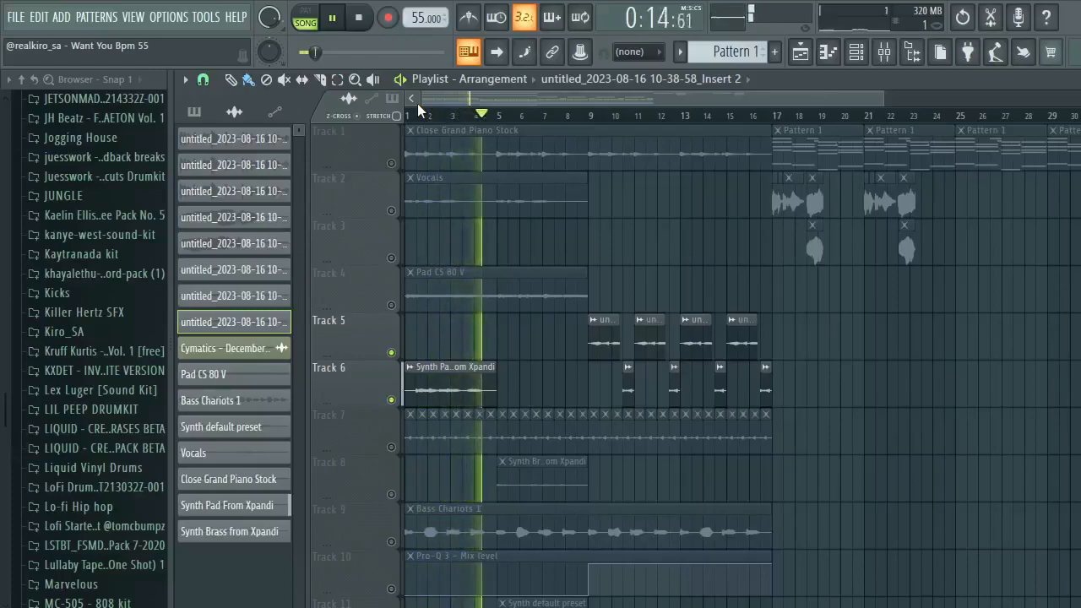
key(space)
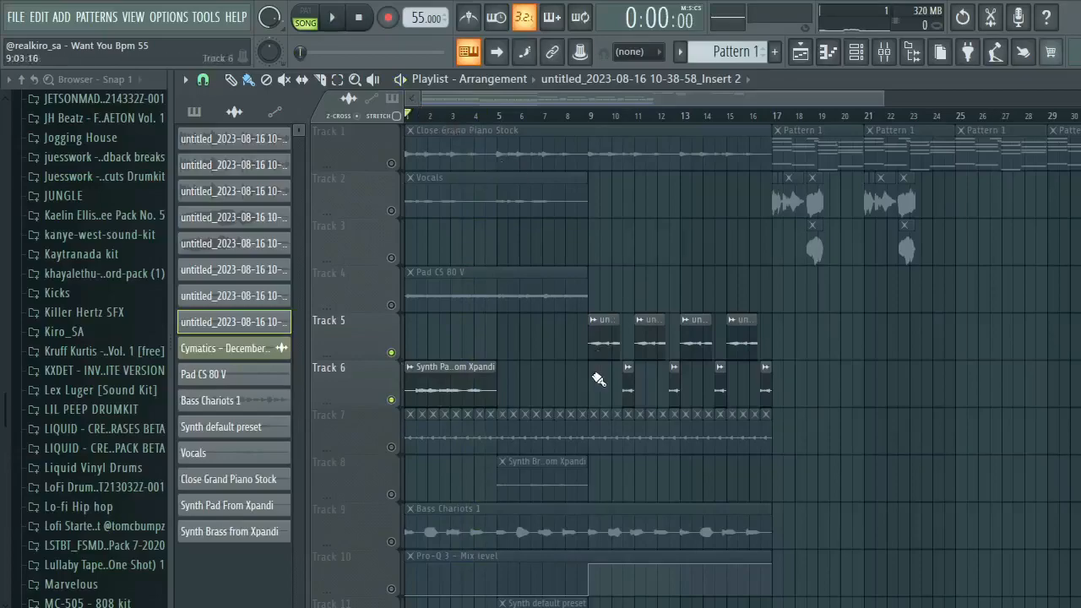
Step: Solo Track 7 and listen to its repeated Cymatics percussion clips from the start of the song
click(392, 448)
right_click(402, 451)
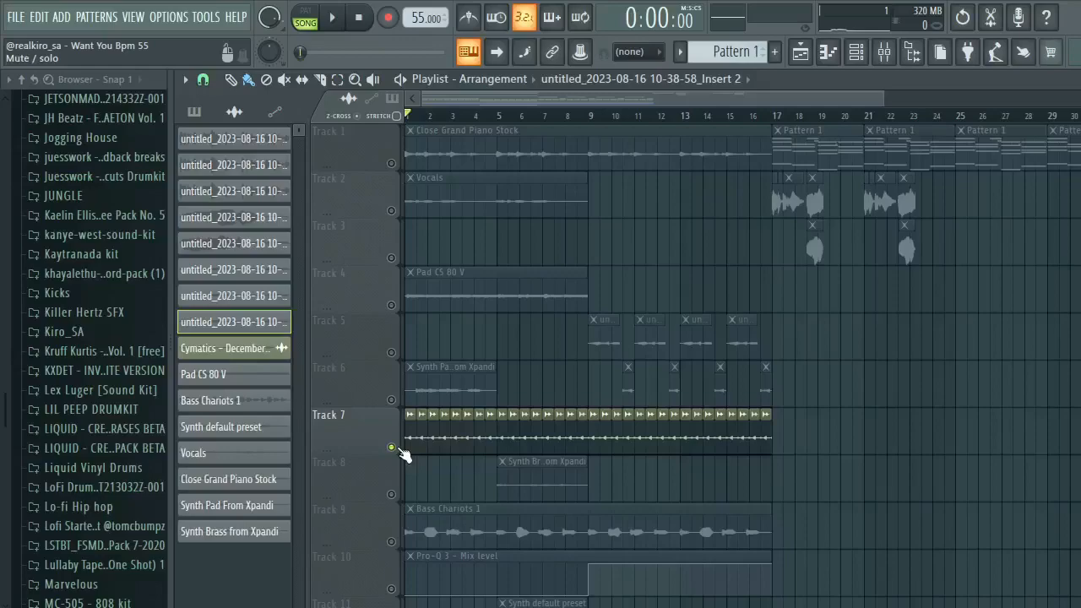
key(space)
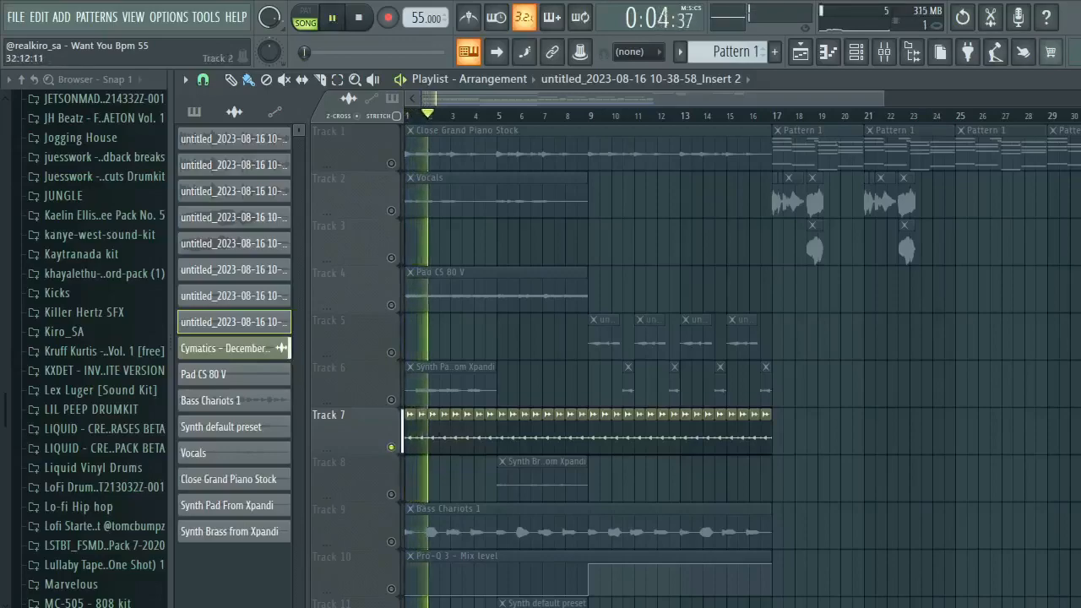
scroll(696, 365, down, 1)
scroll(695, 364, down, 2)
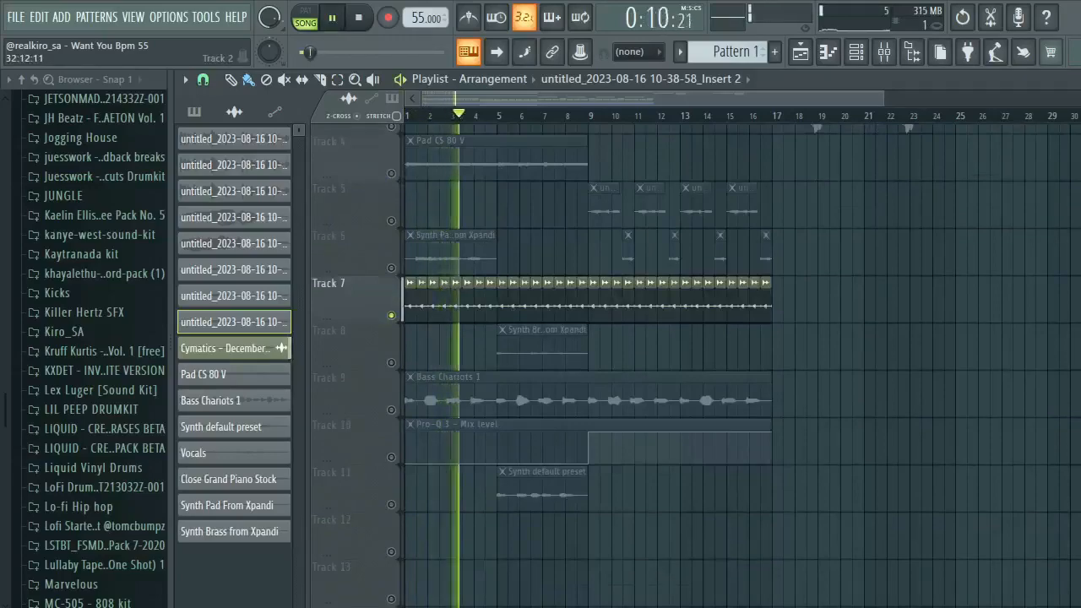
key(space)
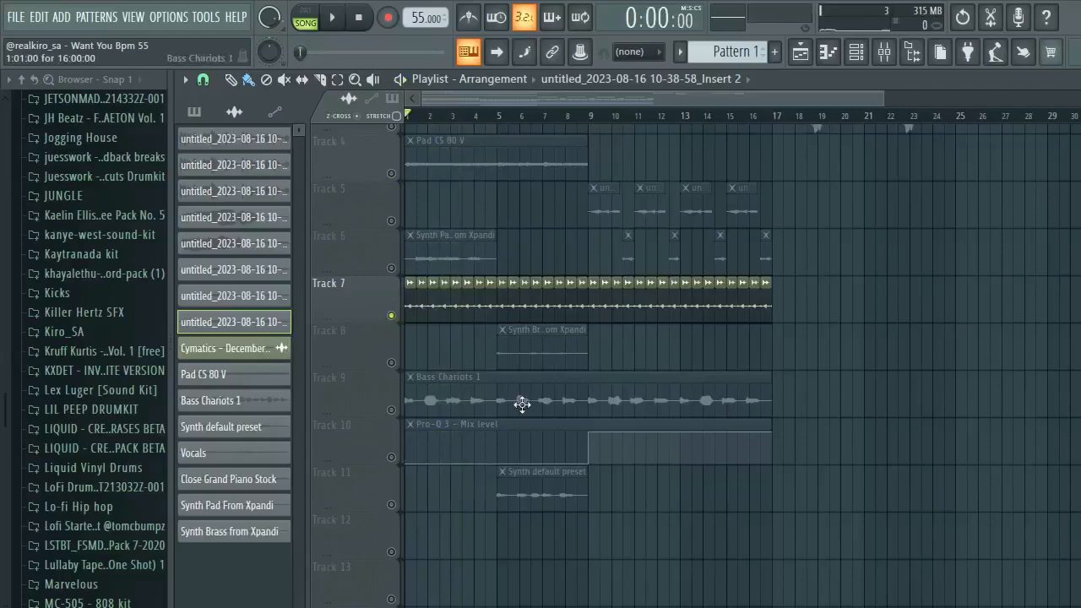
Step: Solo Track 8 and listen to its Synth Brass from Xpandi clip from bar 5
right_click(394, 366)
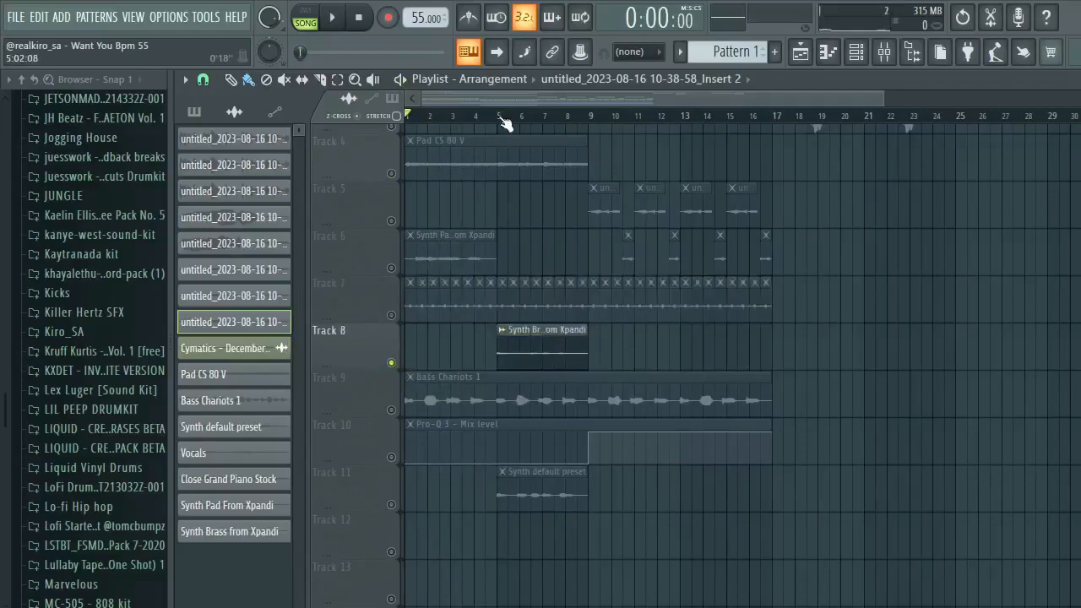
click(504, 124)
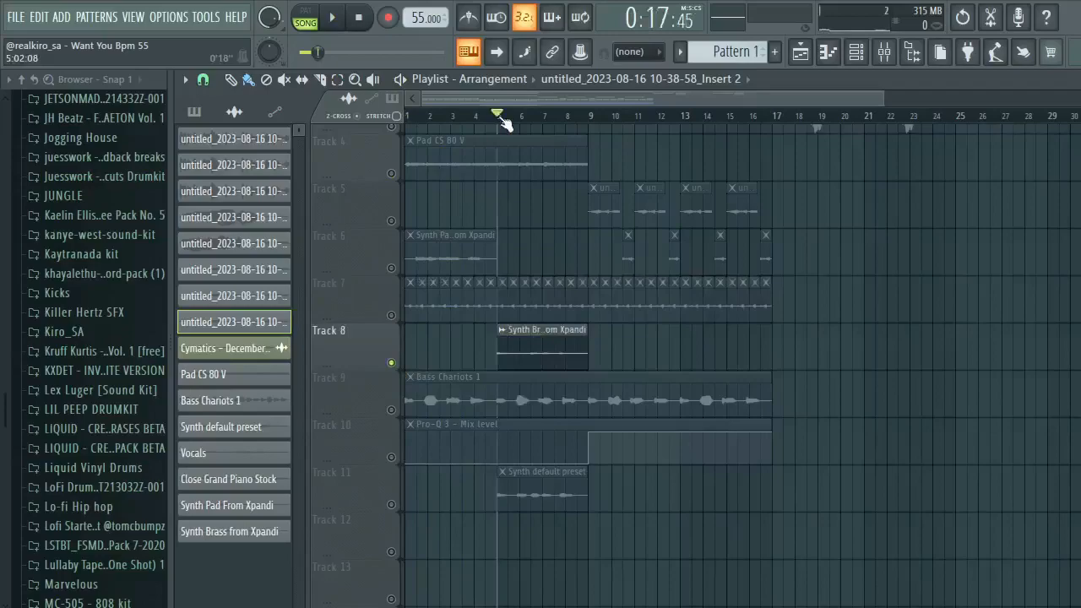
key(space)
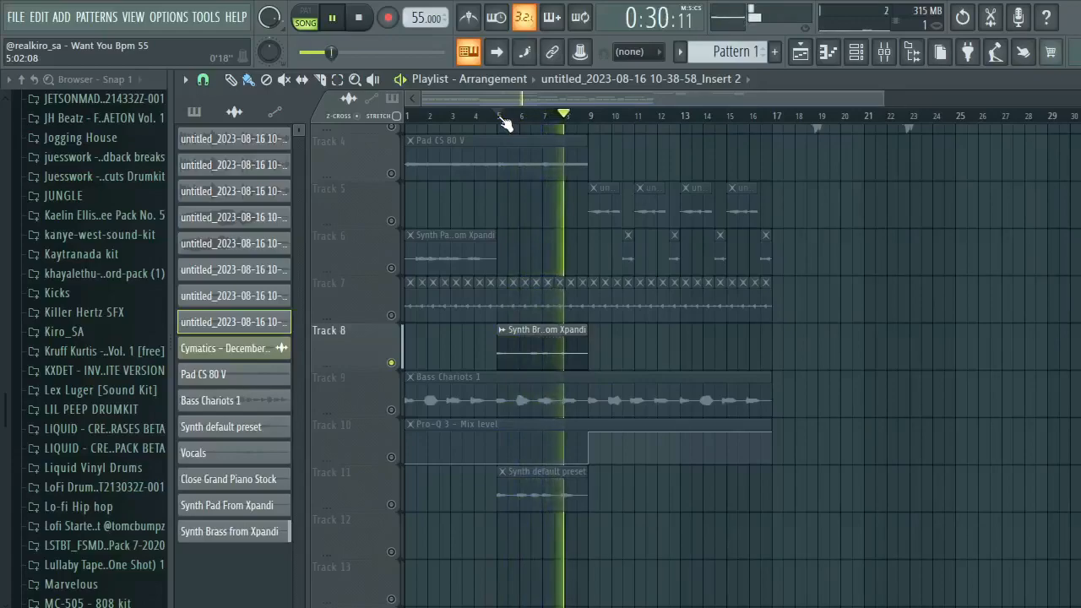
key(space)
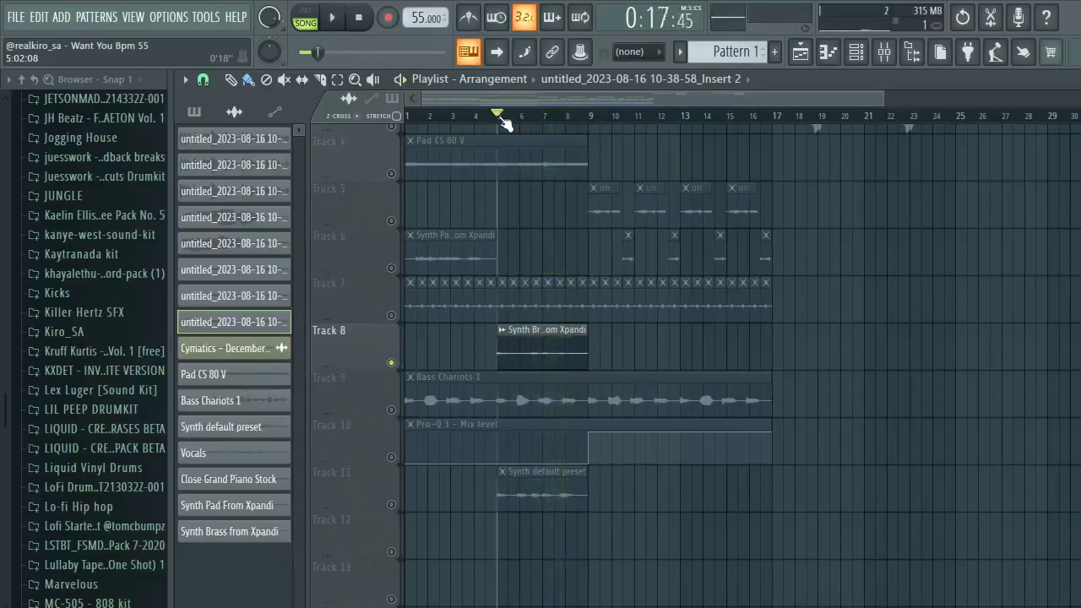
Step: Solo Track 9, look over the channel rack, and listen to the Bass Chariots 1 clip from the start of the song
right_click(393, 413)
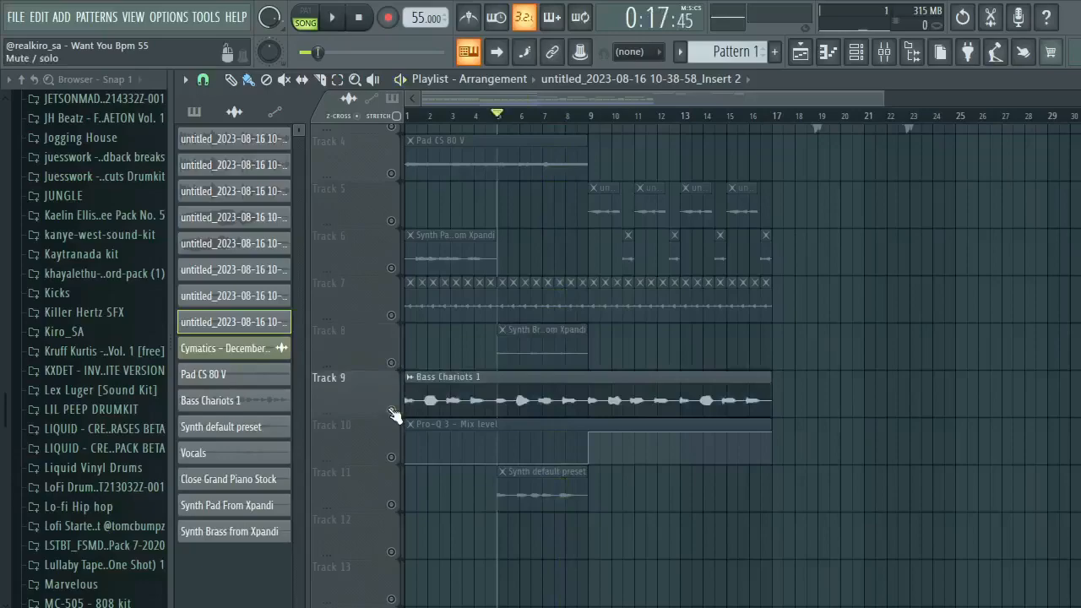
click(377, 18)
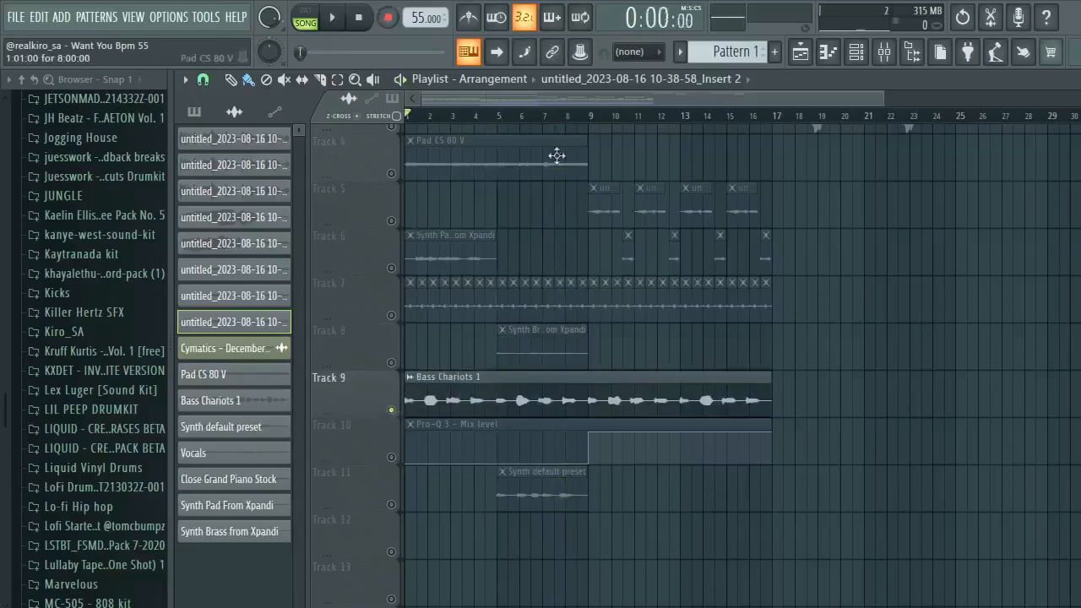
click(867, 66)
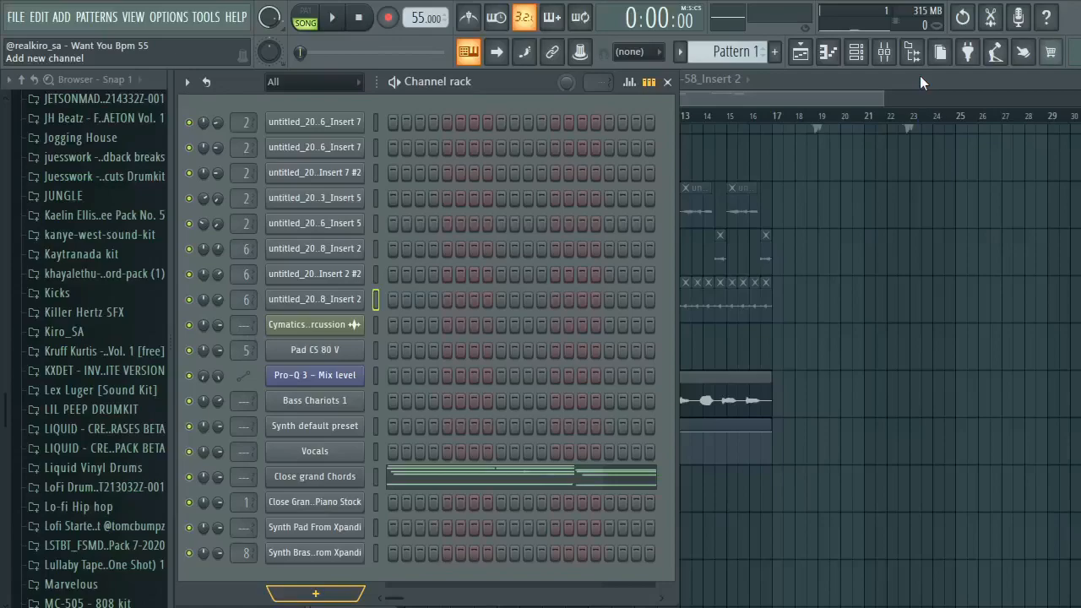
click(919, 75)
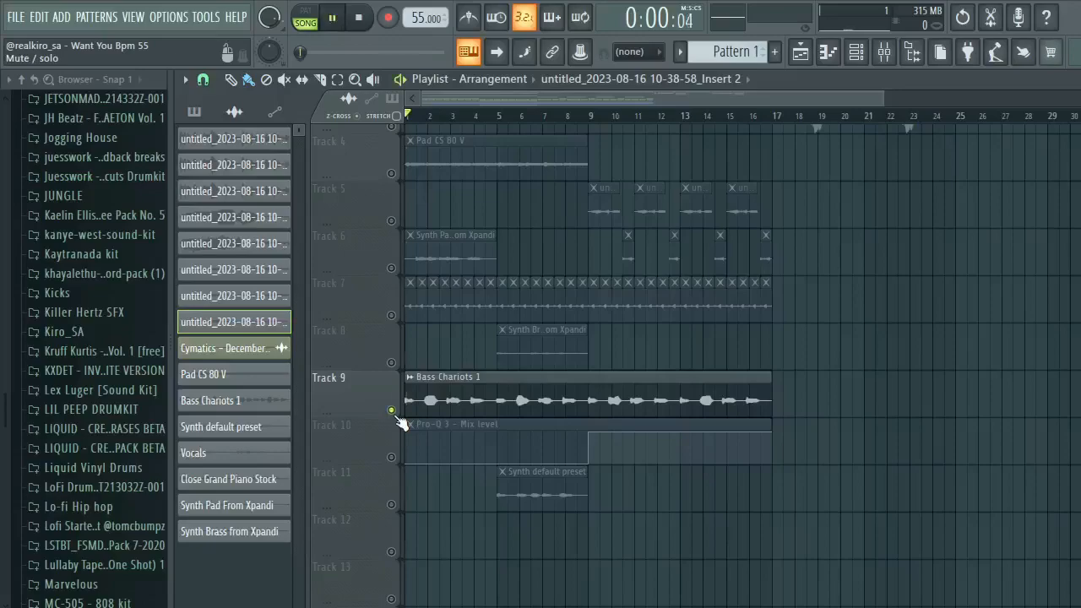
key(space)
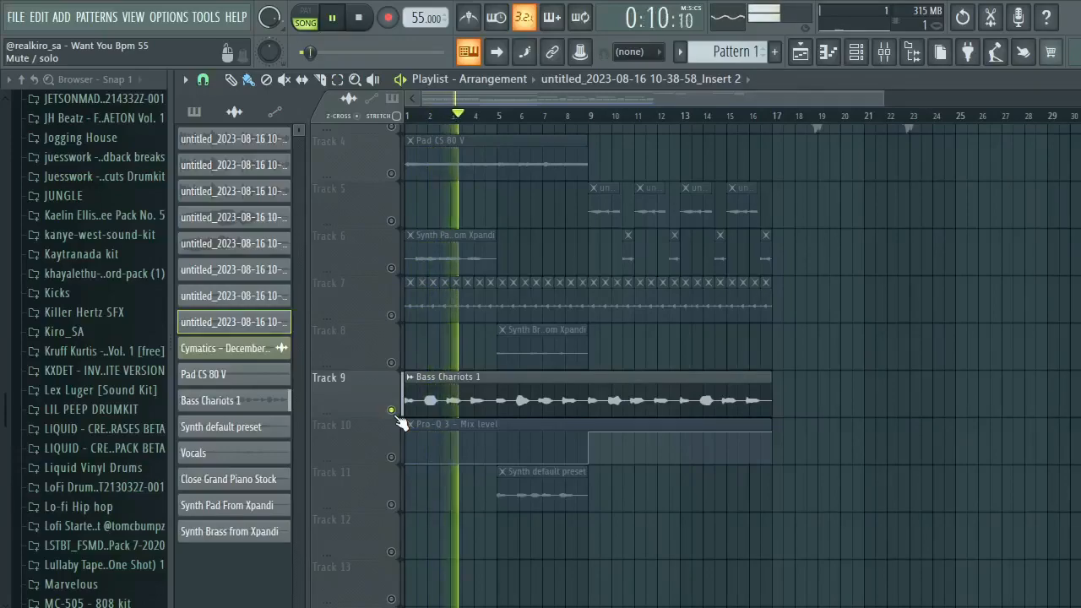
key(space)
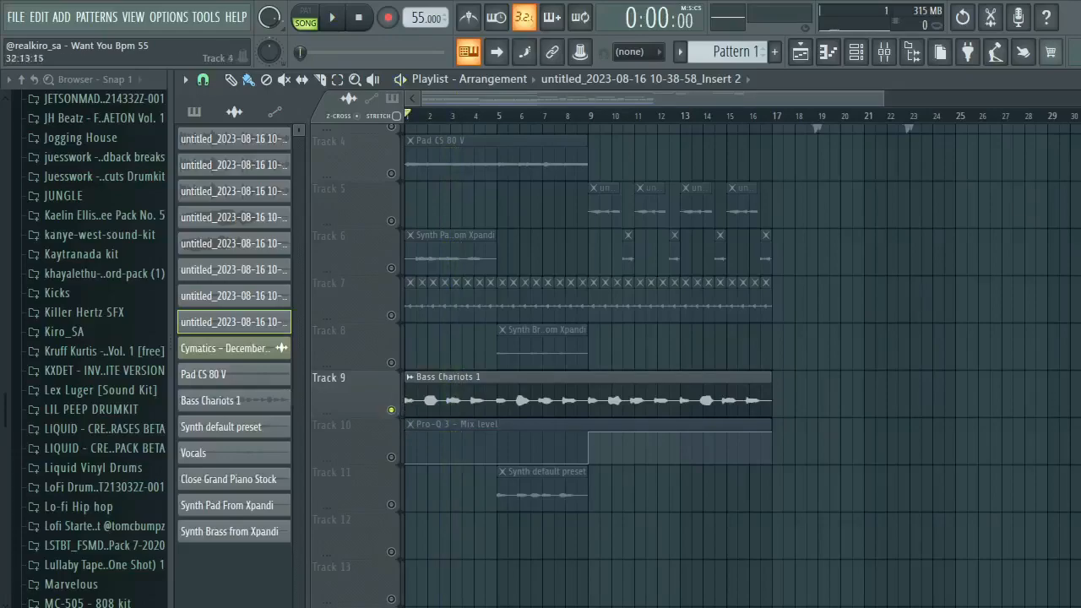
Step: Solo Track 11, listen to its Synth default preset clip from bar 5, and unmute all the other tracks
scroll(1009, 144, down, 1)
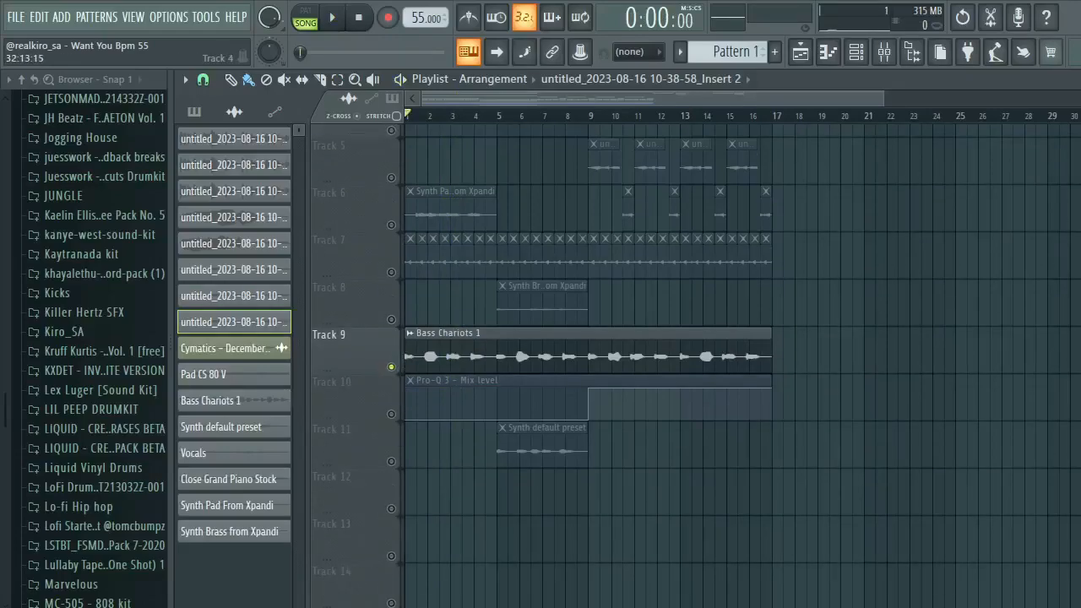
right_click(391, 461)
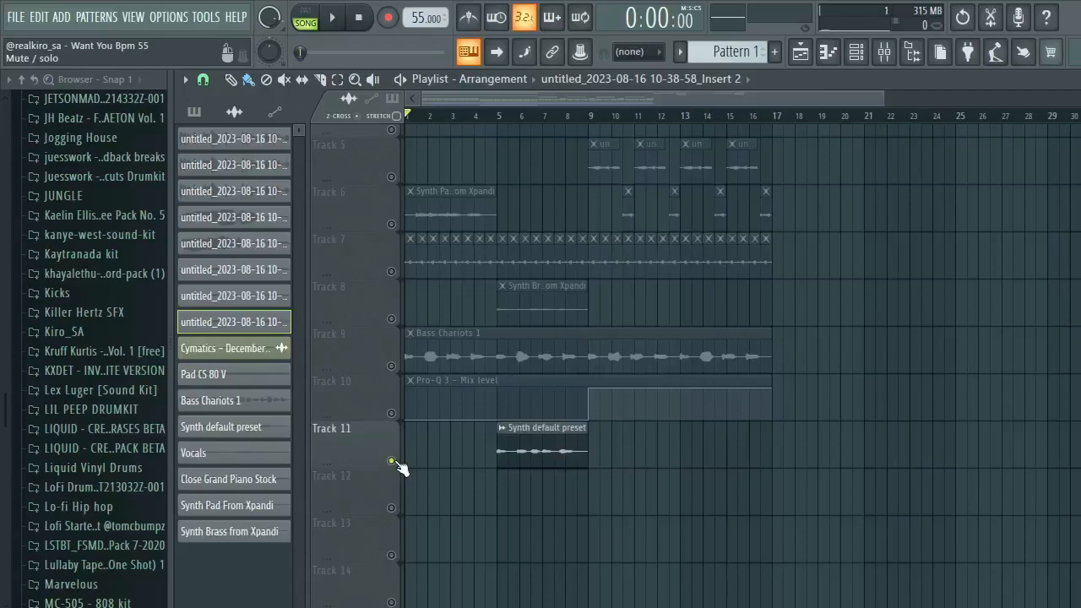
click(855, 52)
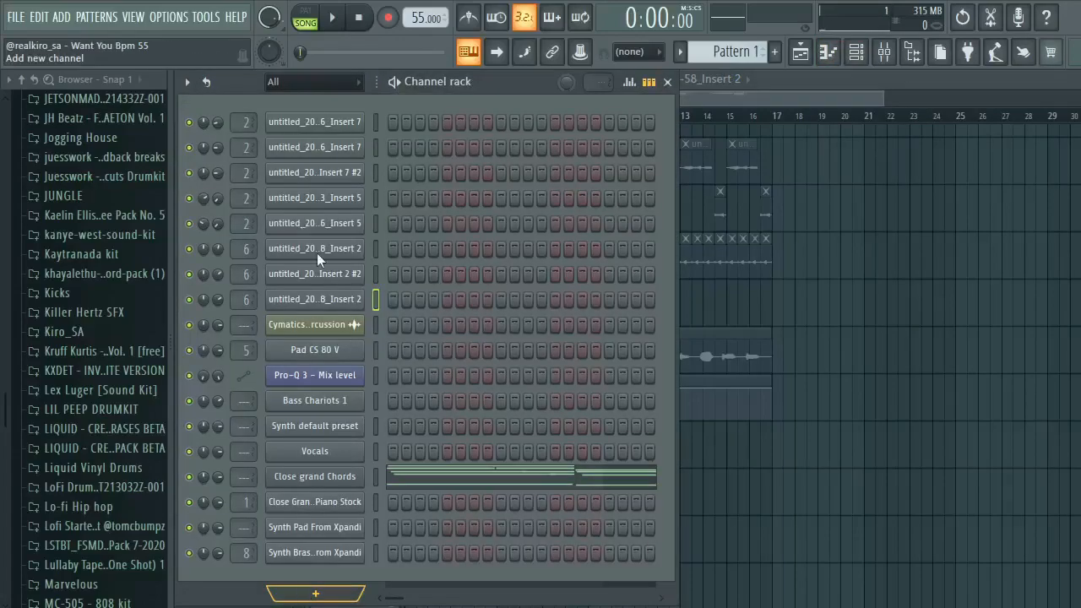
click(910, 77)
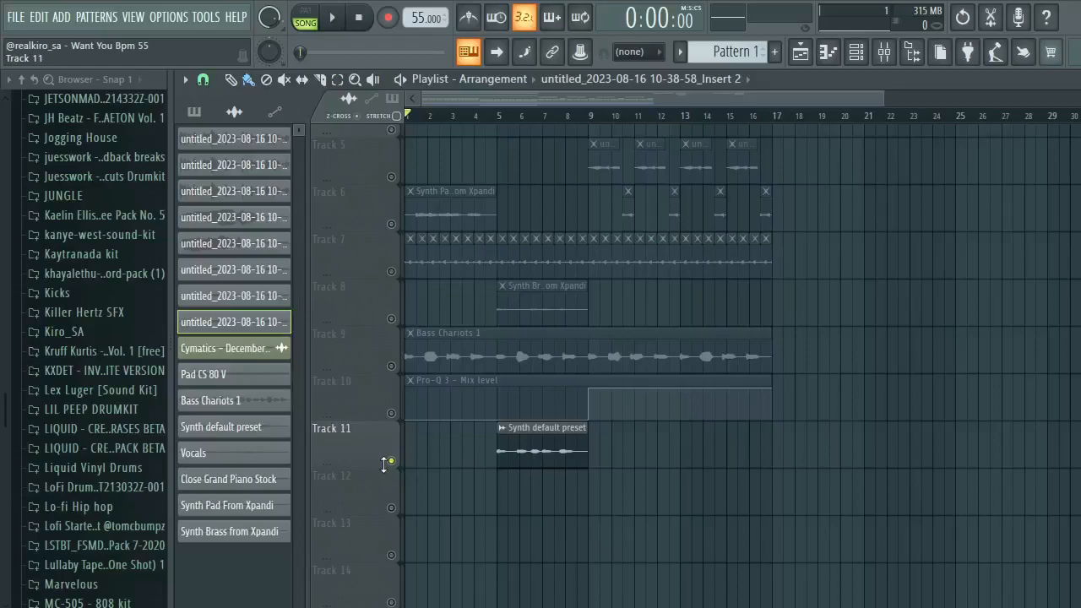
click(501, 118)
key(space)
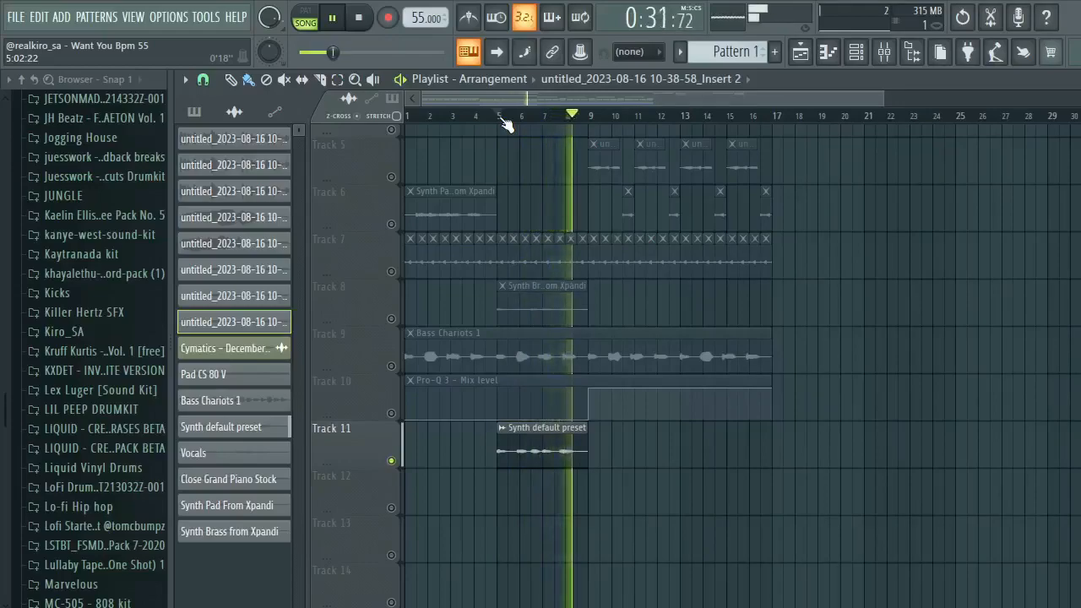
key(space)
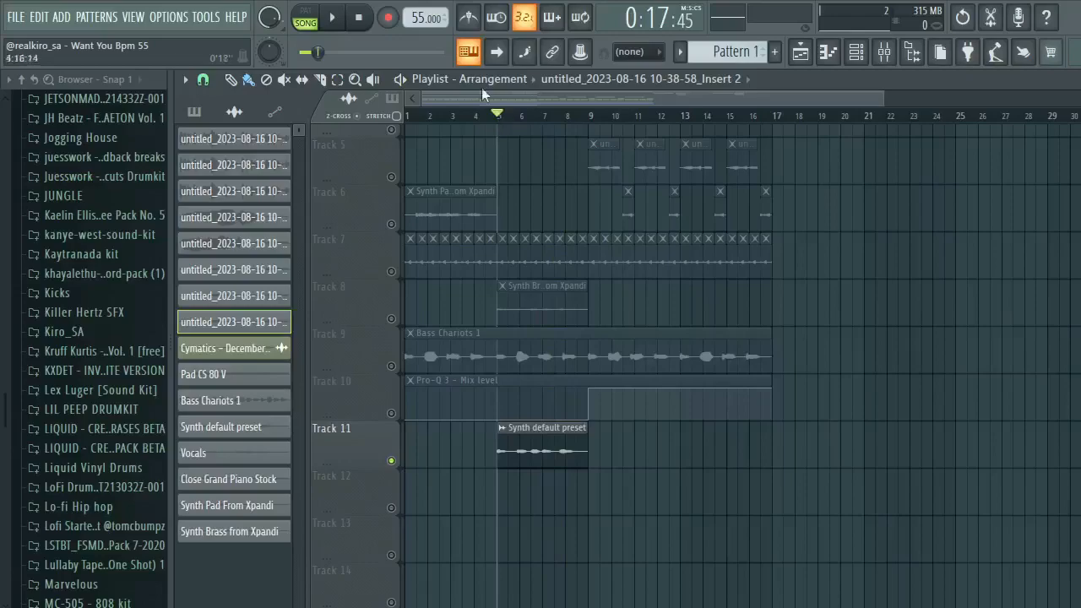
right_click(393, 460)
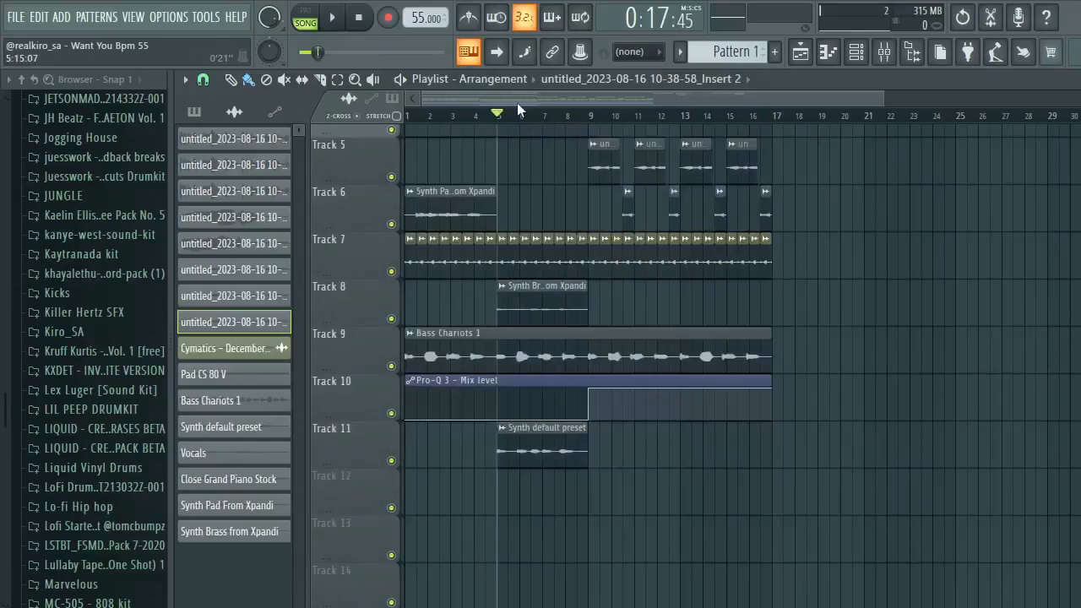
Step: Inspect the Ghz Vulf Compressor and bx_limiter on the REC master mixer track, and return the song position to the start
click(894, 54)
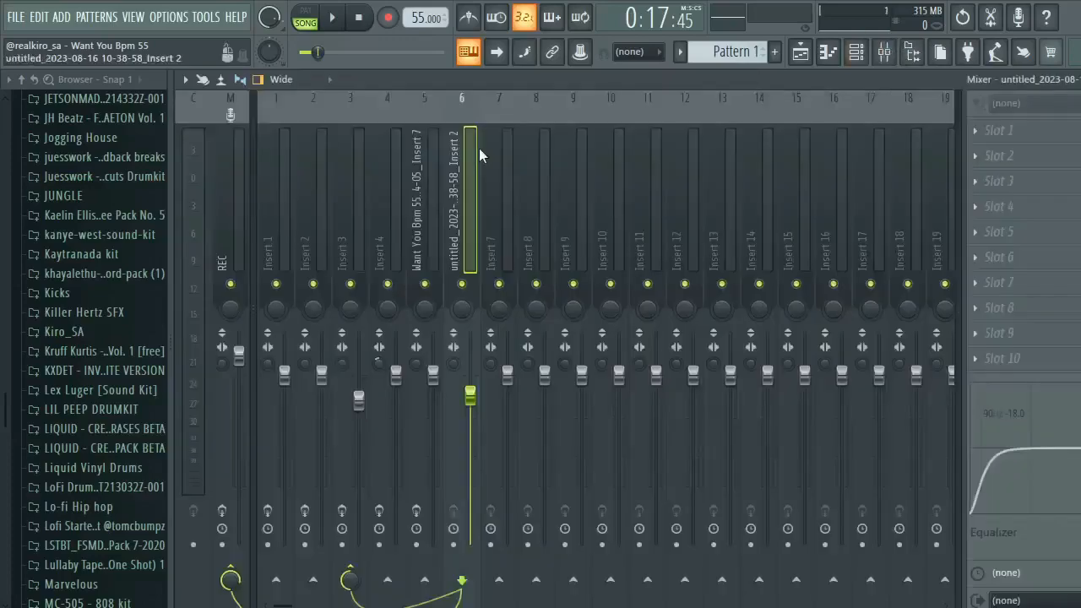
click(224, 175)
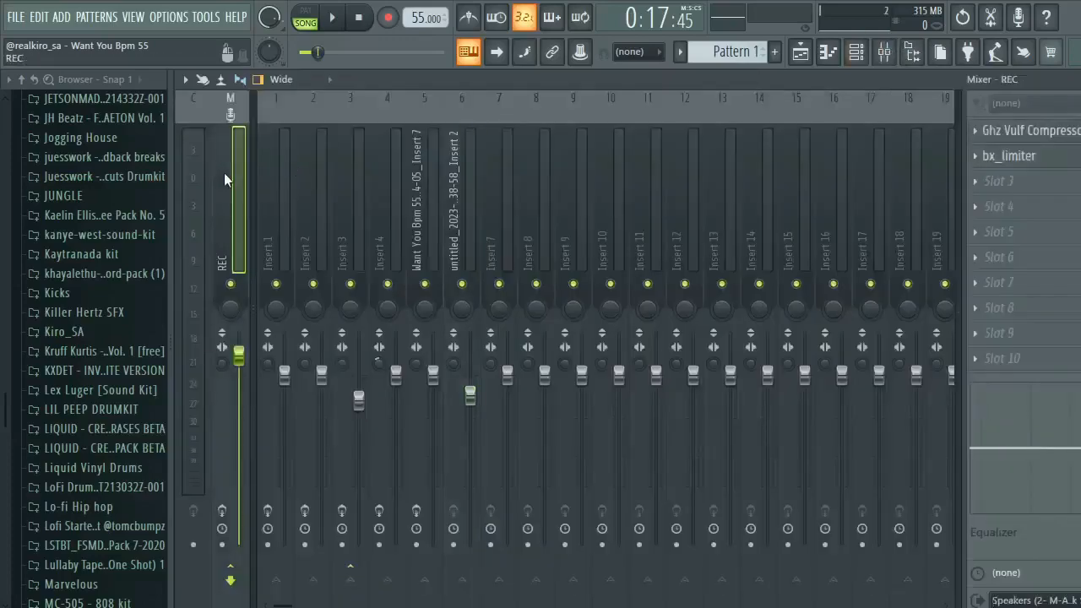
click(1004, 124)
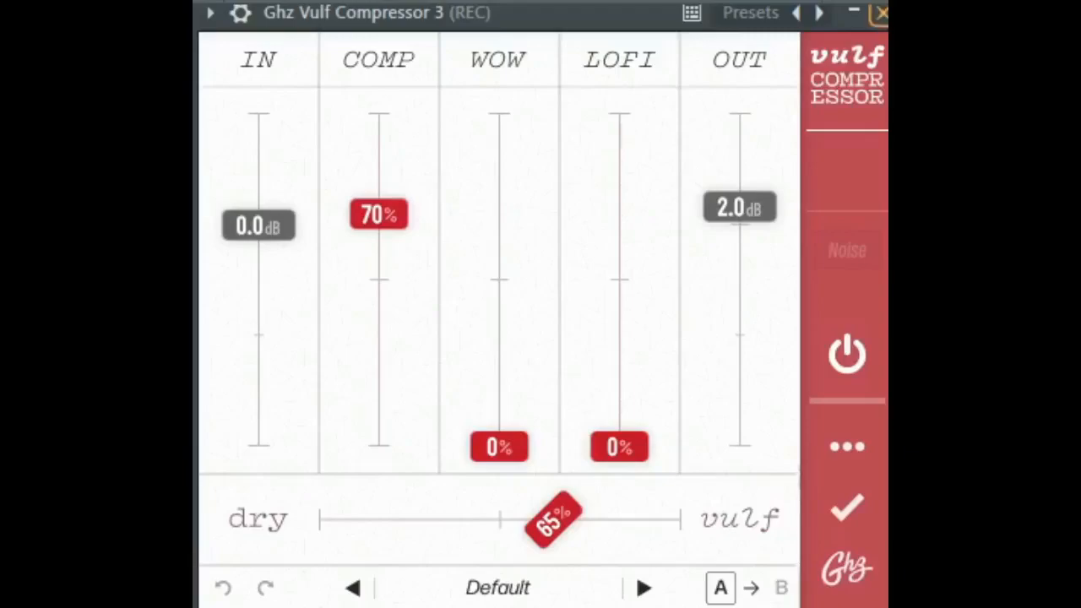
click(881, 13)
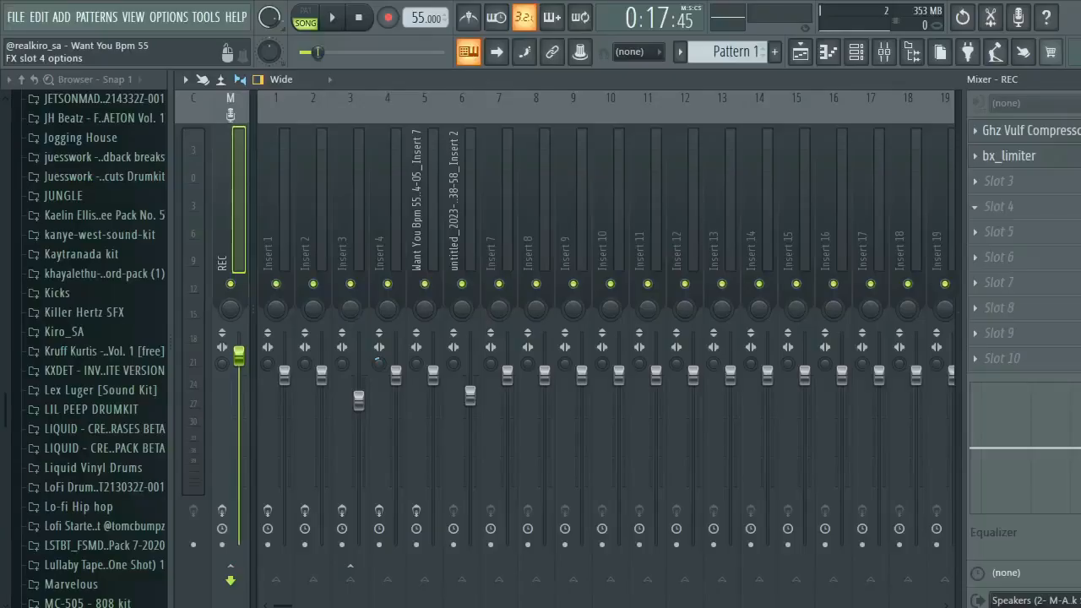
click(1027, 162)
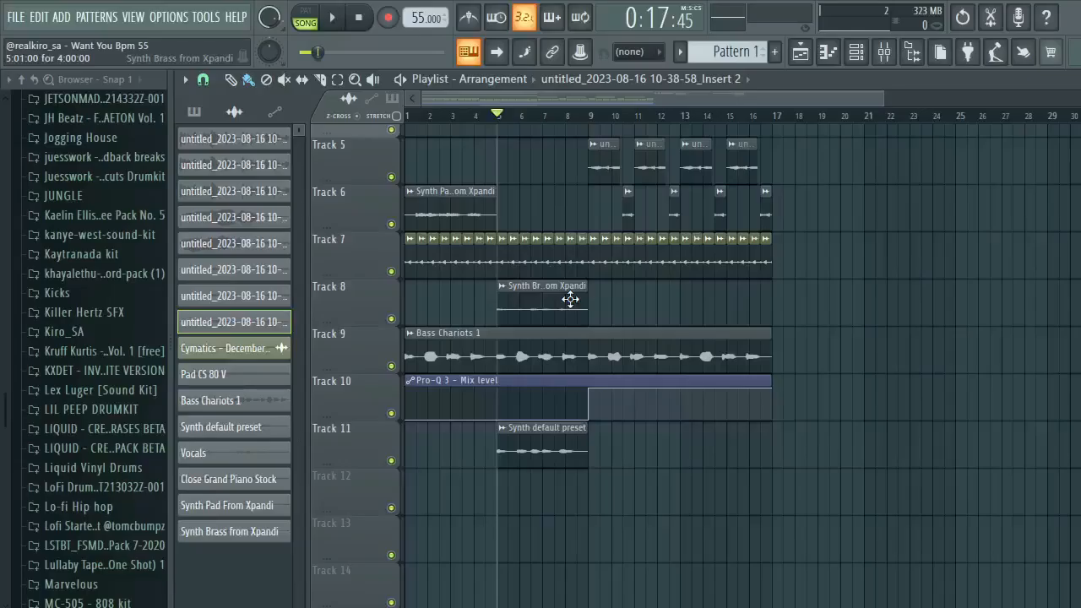
click(378, 20)
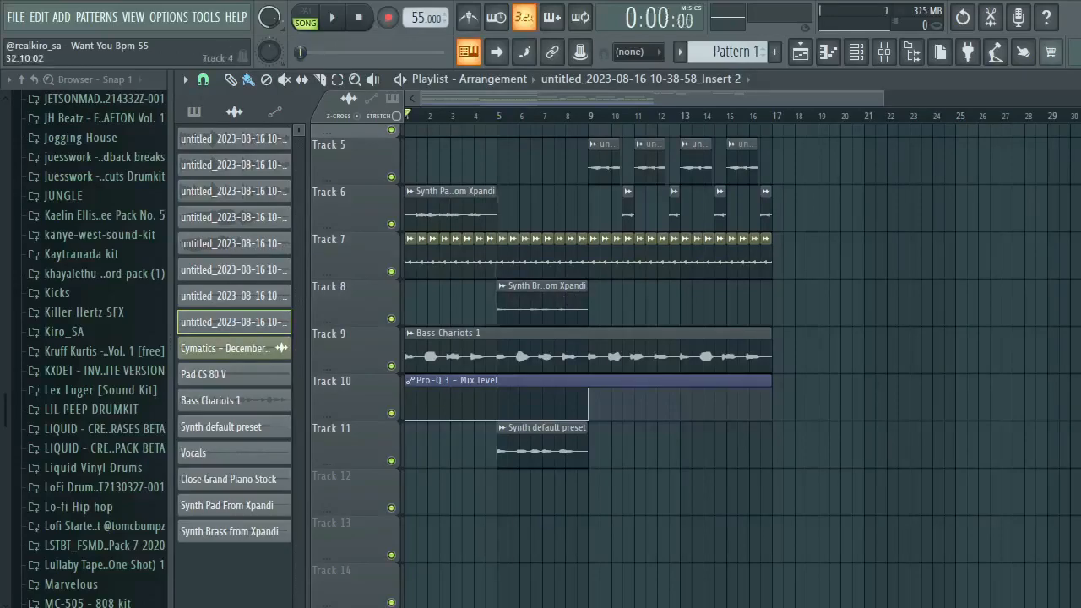